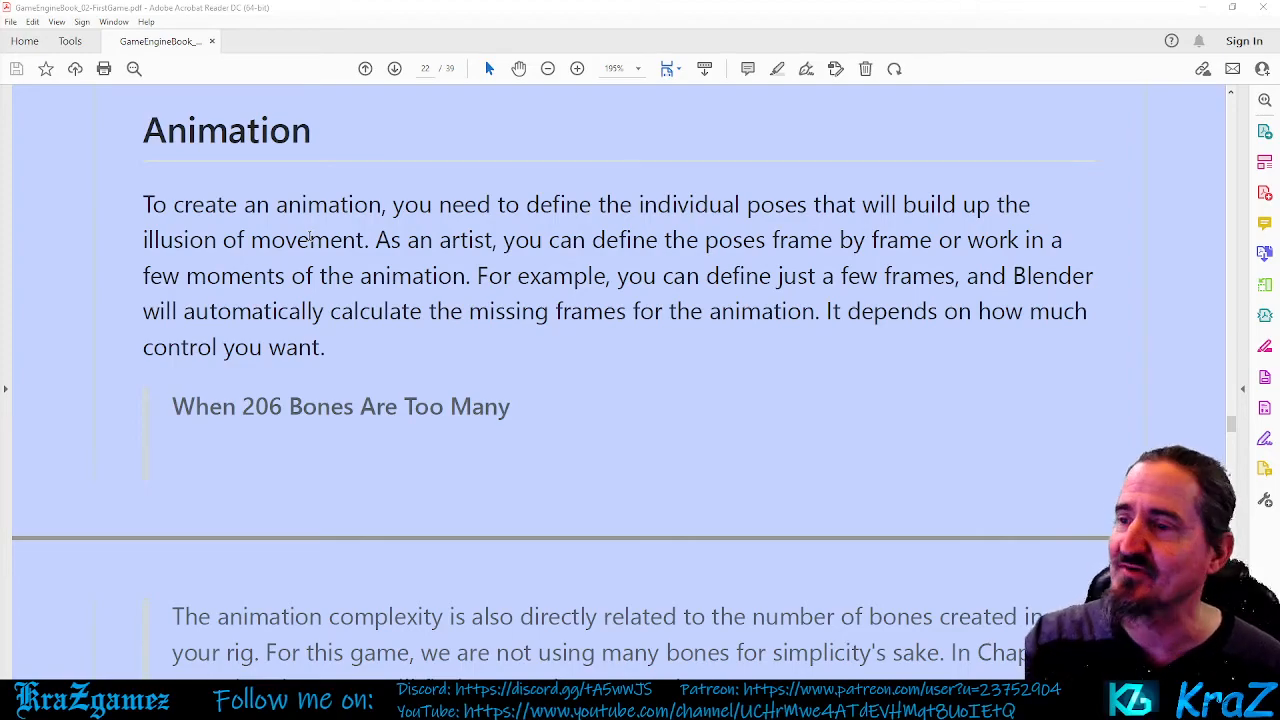
Step: Read the book's Animation section to find the instructions for creating the swimming cycle
{"action": "scroll", "coordinate": [285, 450], "scroll_direction": "down", "scroll_amount": 3}
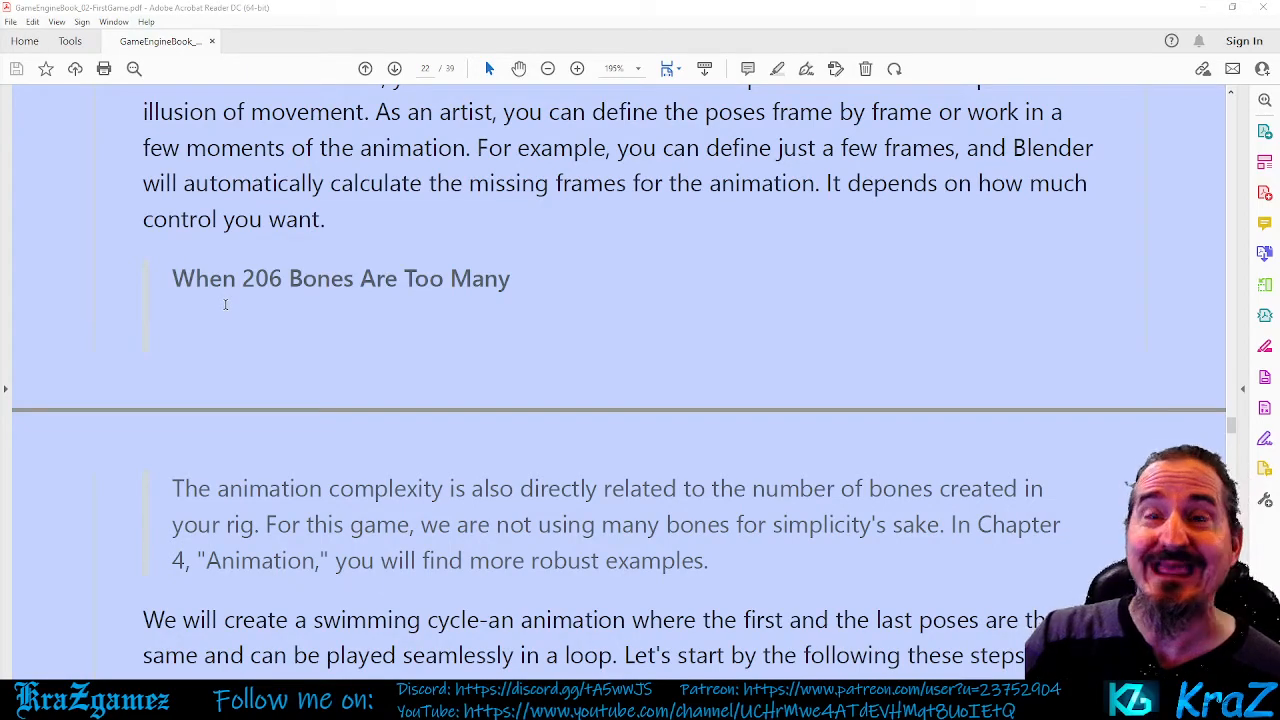
{"action": "scroll", "coordinate": [279, 340], "scroll_direction": "down", "scroll_amount": 3}
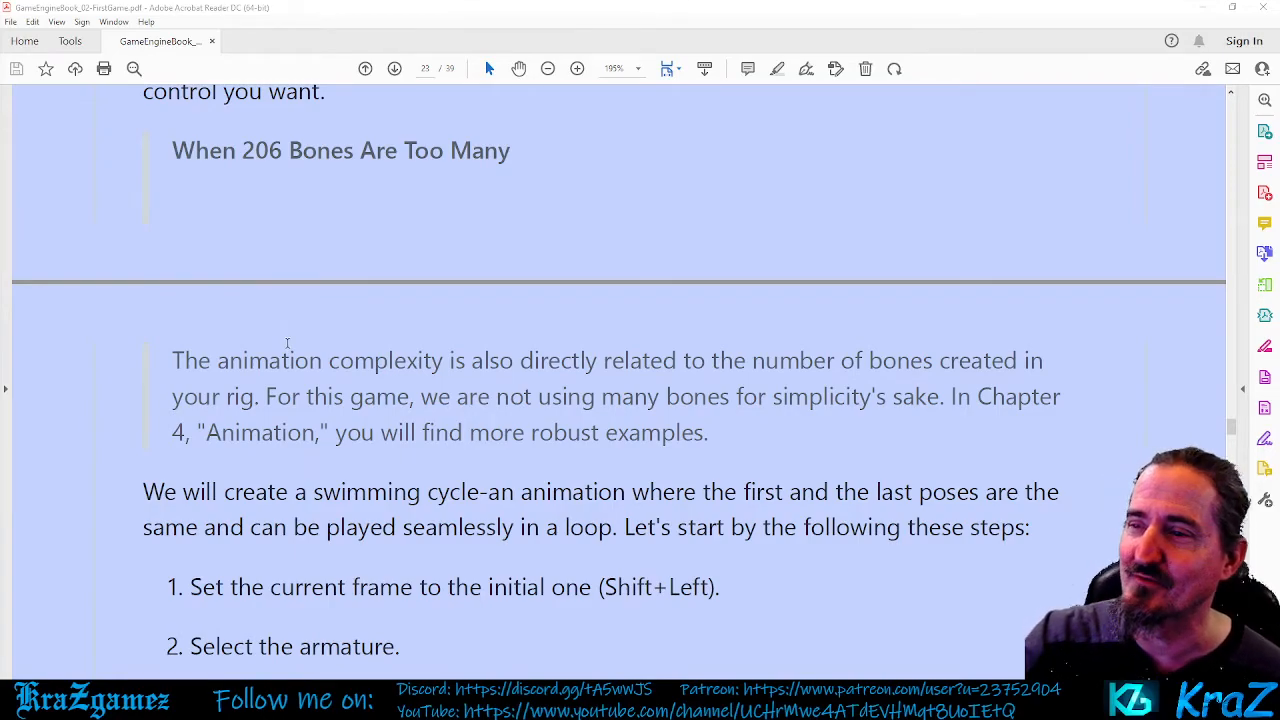
{"action": "scroll", "coordinate": [270, 378], "scroll_direction": "down", "scroll_amount": 3}
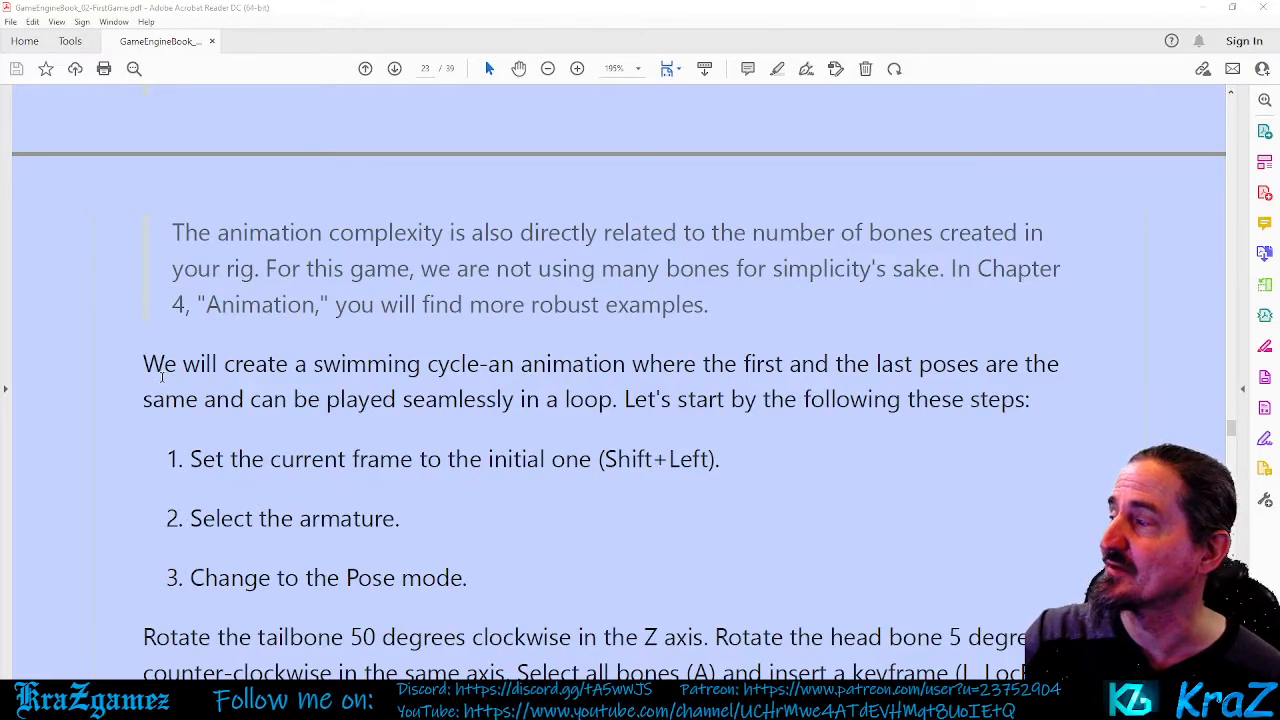
{"action": "scroll", "coordinate": [161, 376], "scroll_direction": "down", "scroll_amount": 3}
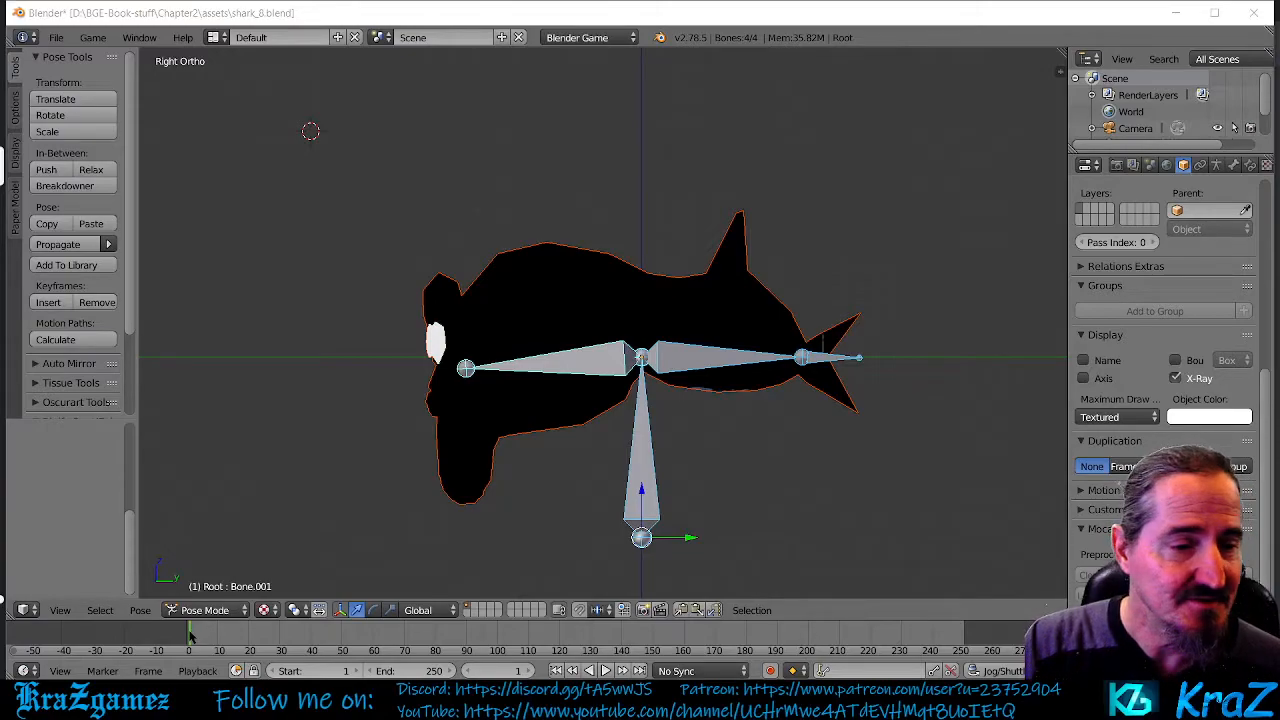
Step: Switch to Blender, move the current frame to 31 and return it to the initial frame 1
{"action": "left_click", "coordinate": [283, 645]}
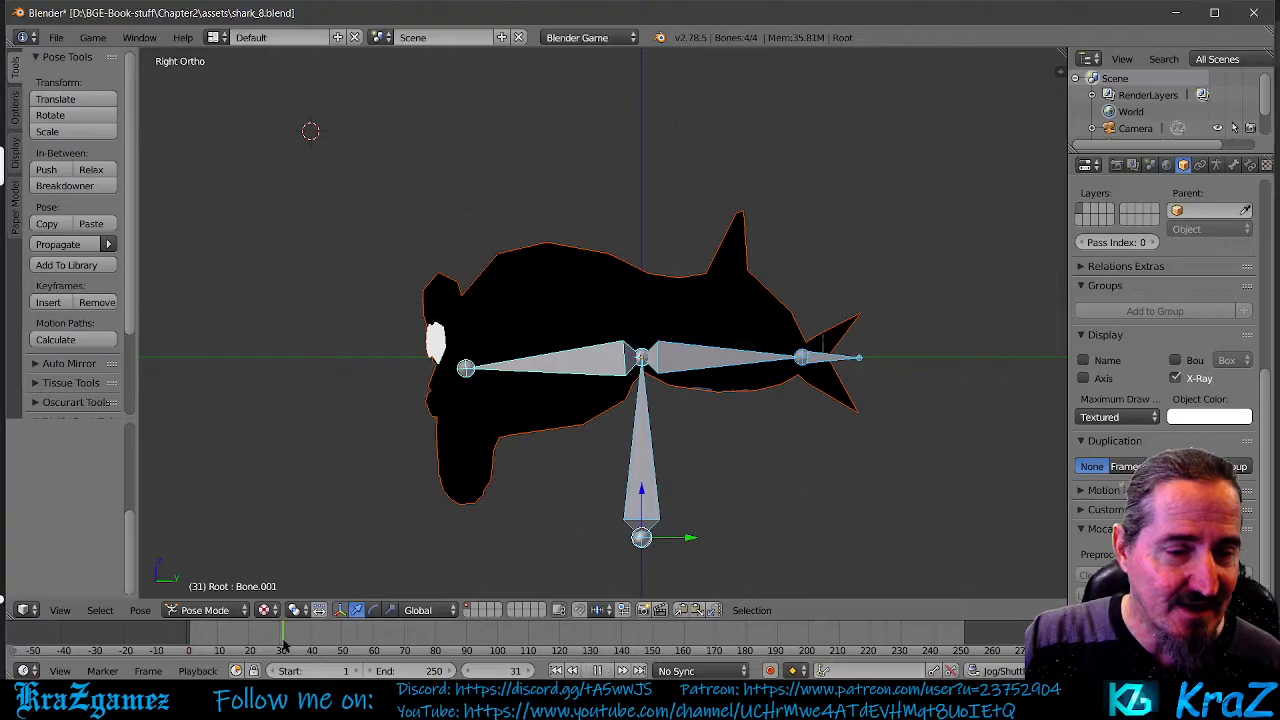
{"action": "key", "text": "shift+Left"}
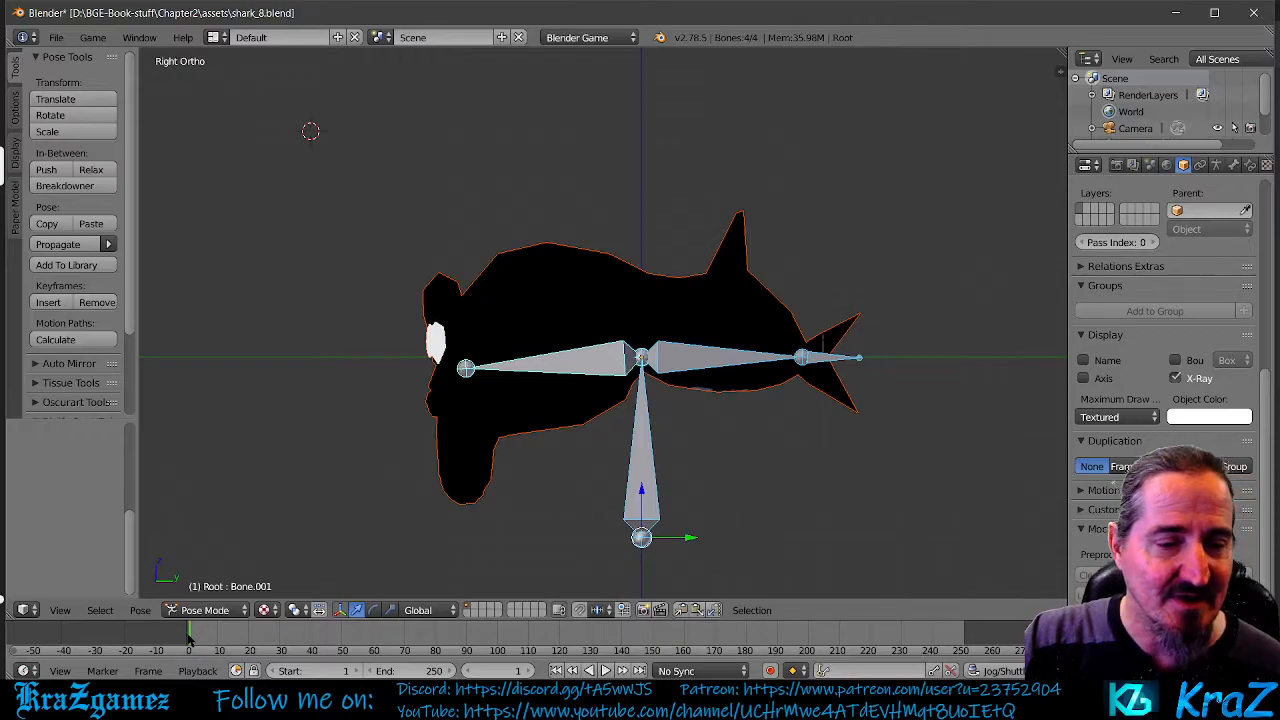
{"action": "left_click_drag", "start_coordinate": [190, 635], "coordinate": [192, 638]}
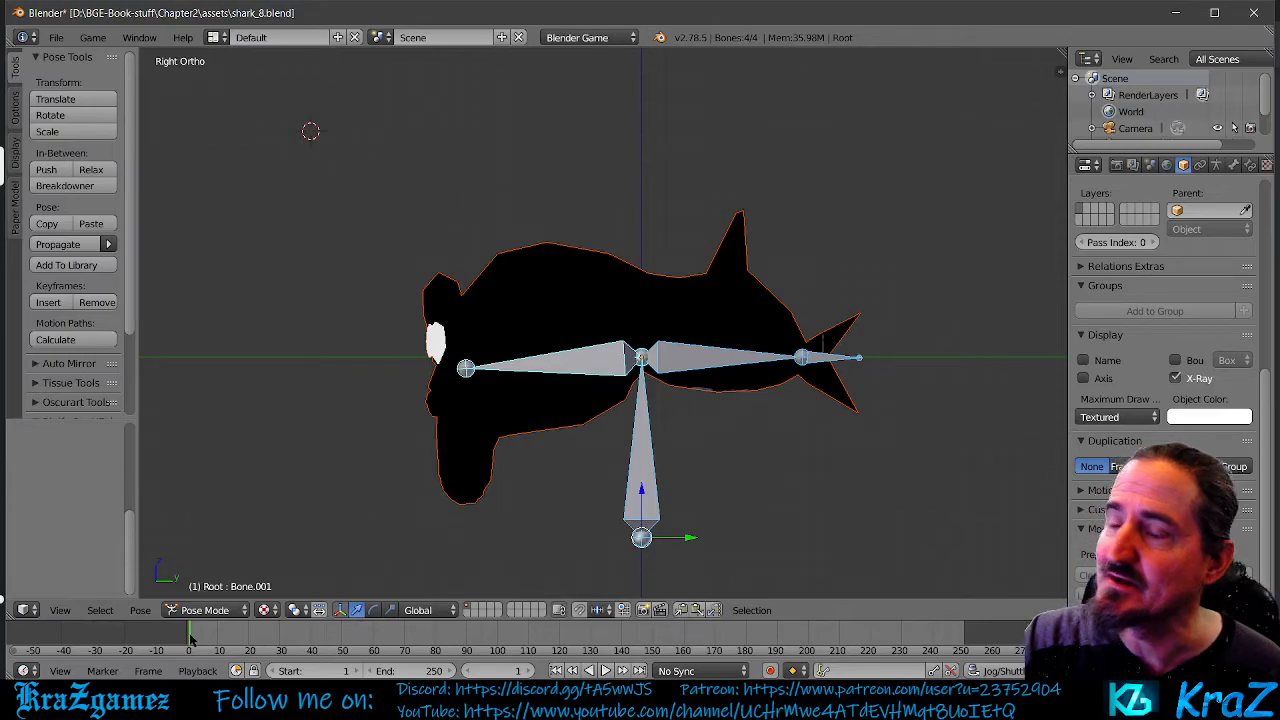
Step: Select the shark's armature by its root bone, switch it to Object Mode and return it to Pose Mode
{"action": "right_click", "coordinate": [642, 490]}
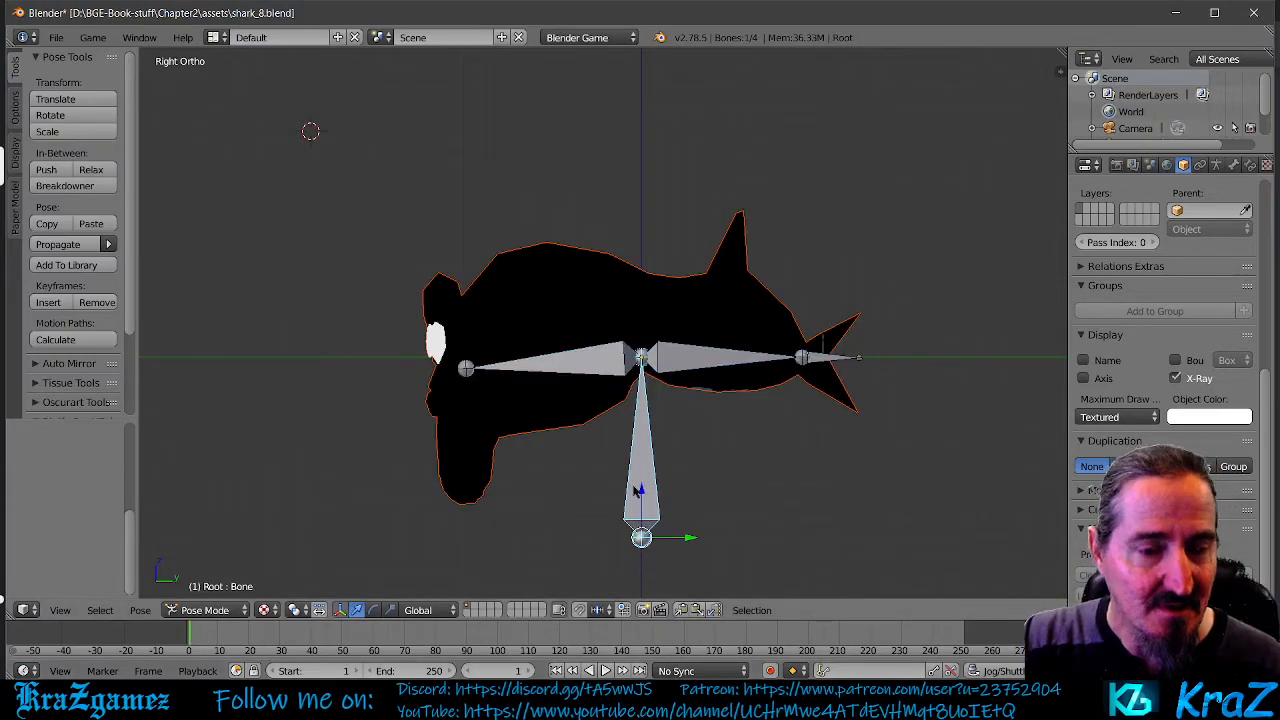
{"action": "left_click", "coordinate": [203, 611]}
{"action": "left_click", "coordinate": [211, 591]}
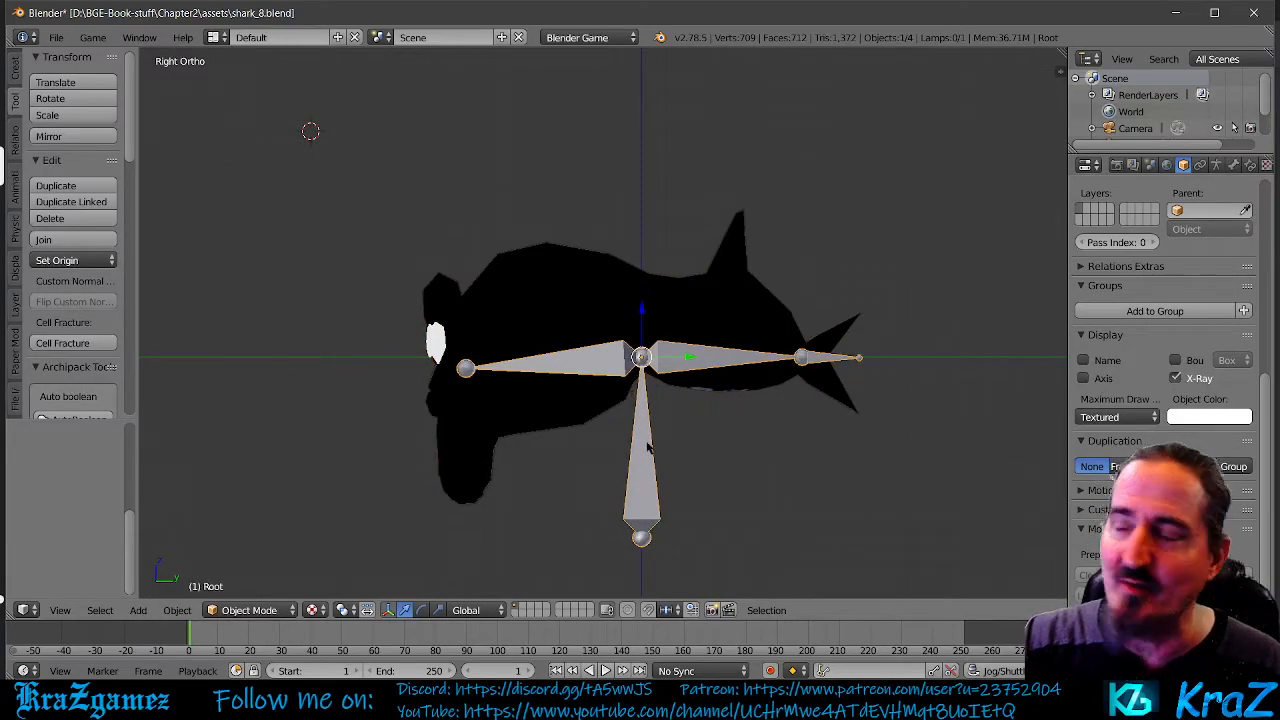
{"action": "left_click", "coordinate": [262, 611]}
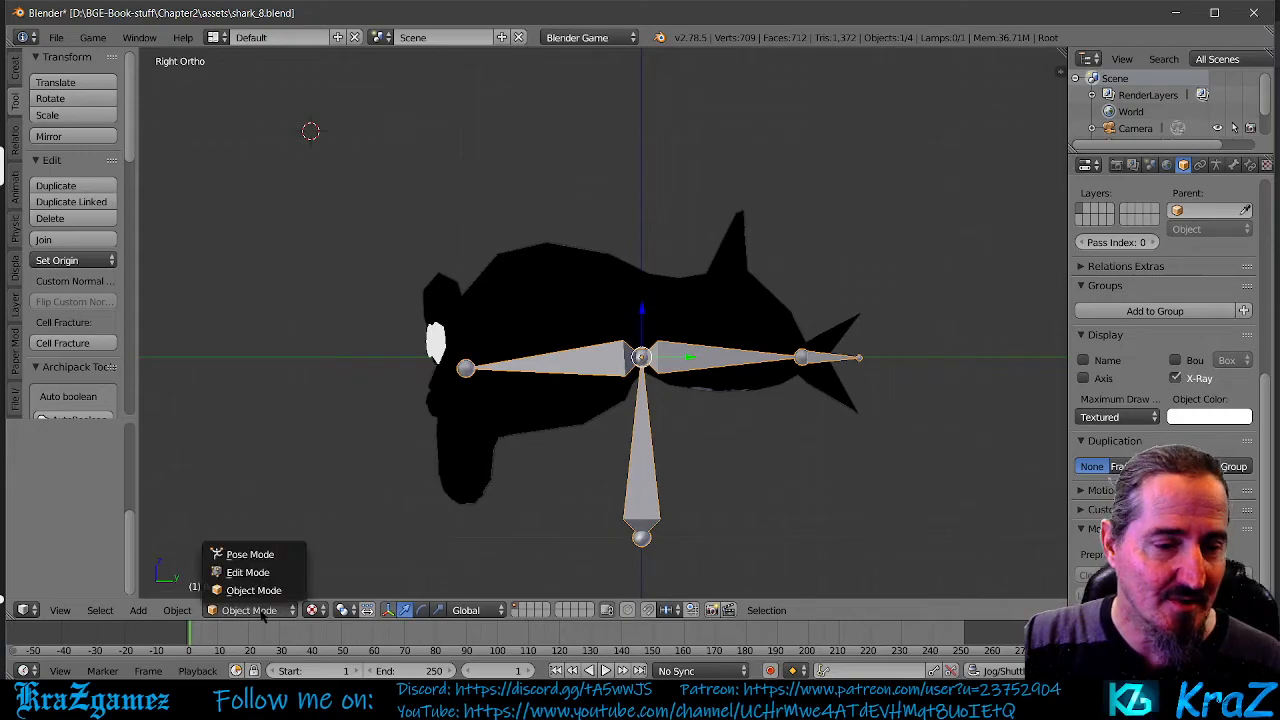
{"action": "left_click", "coordinate": [276, 555]}
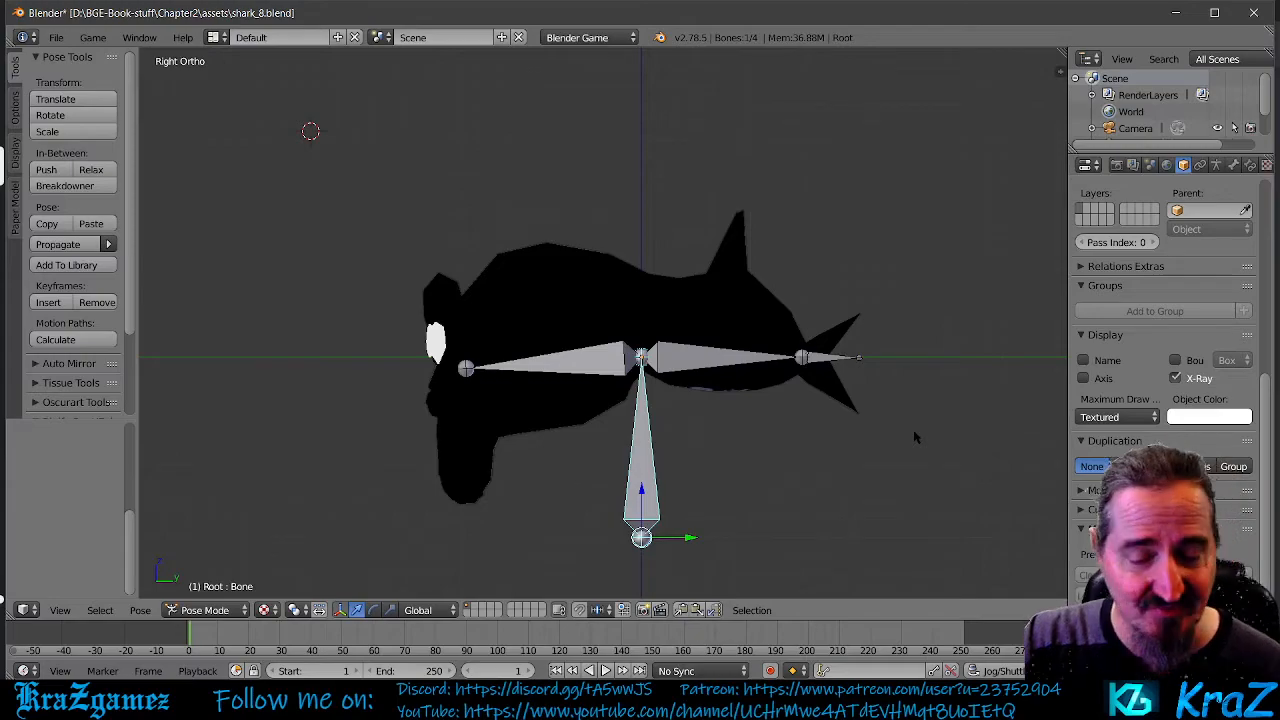
Step: In the top view, rotate the shark's tail bone -50 degrees about the global Z axis
{"action": "key", "text": "KP_7"}
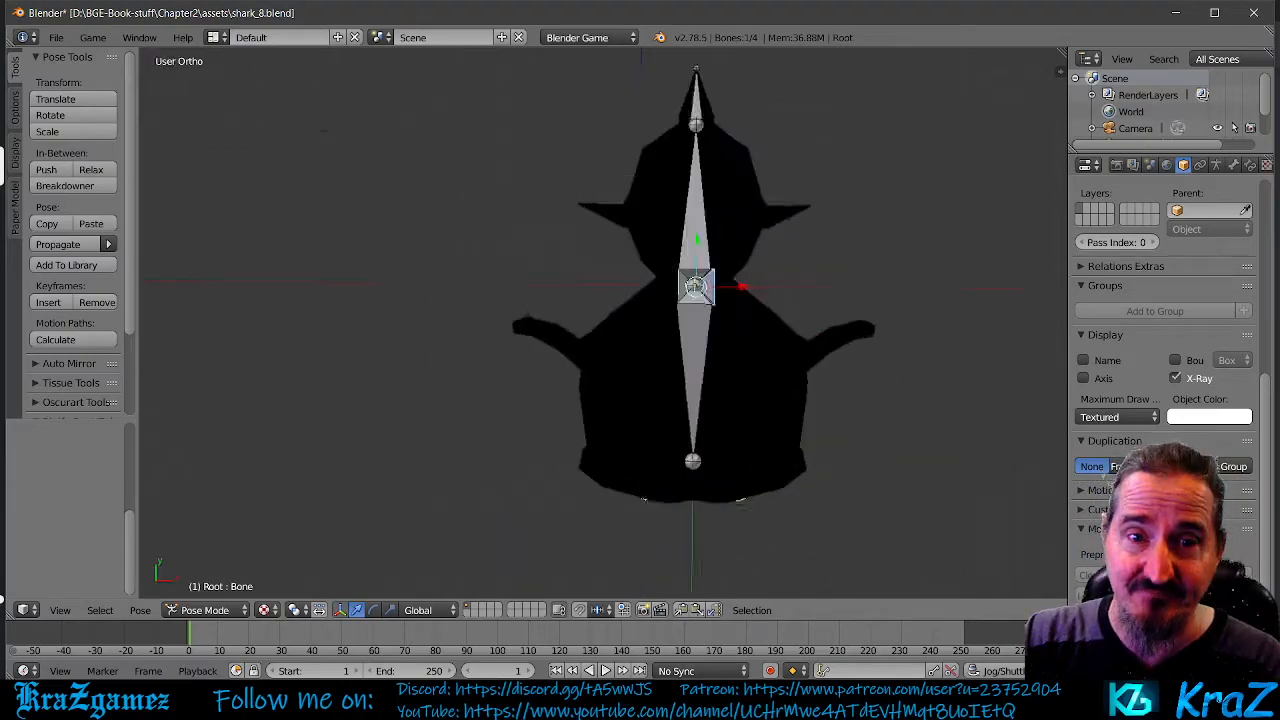
{"action": "right_click", "coordinate": [695, 105]}
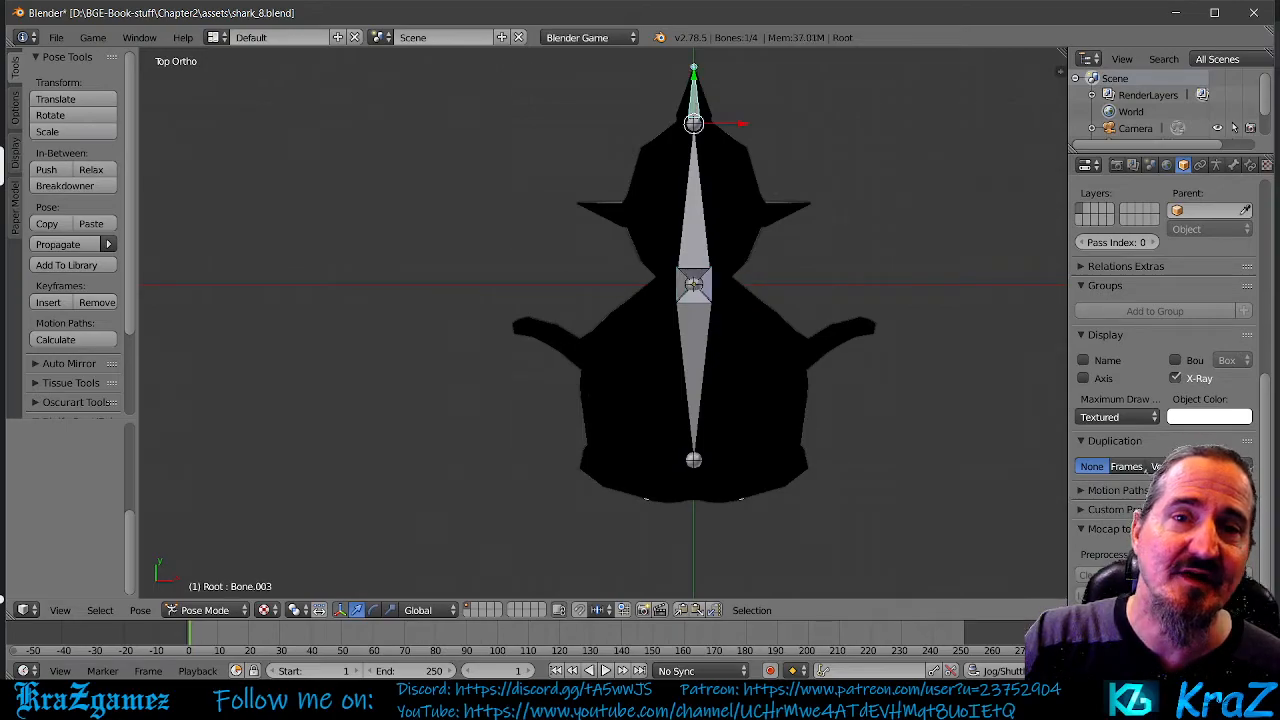
{"action": "key", "text": "r"}
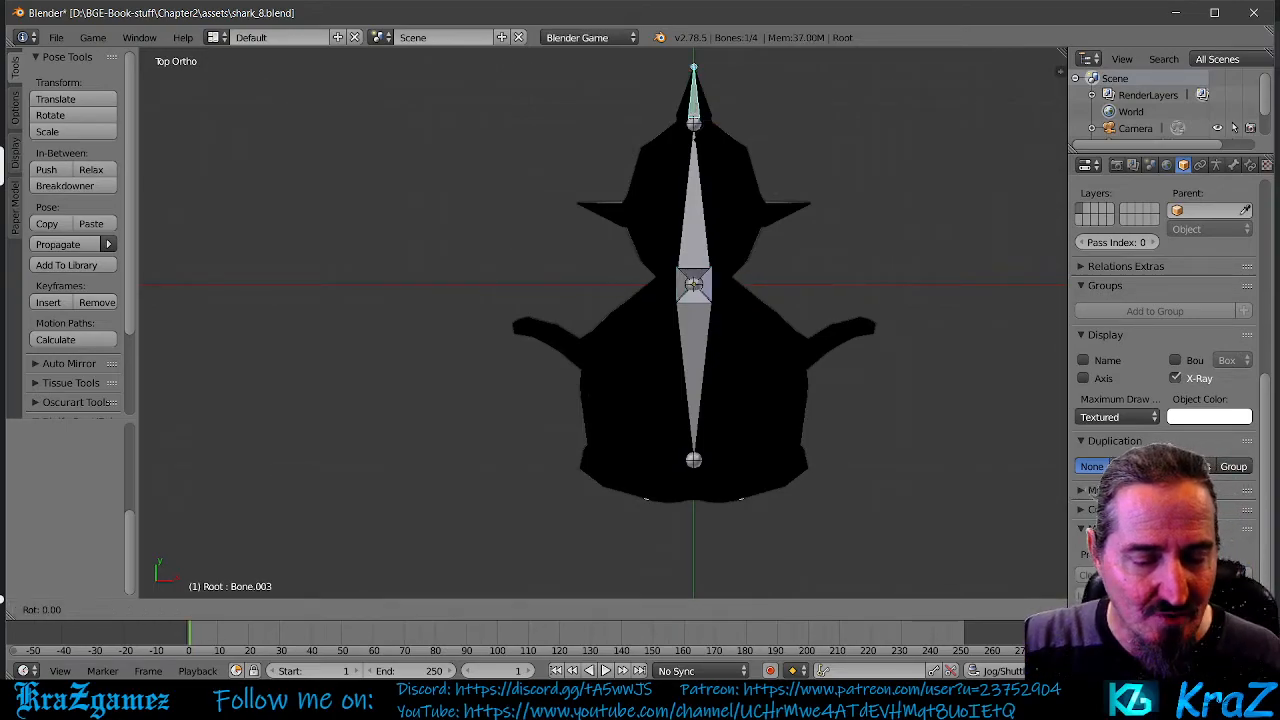
{"action": "key", "text": "z"}
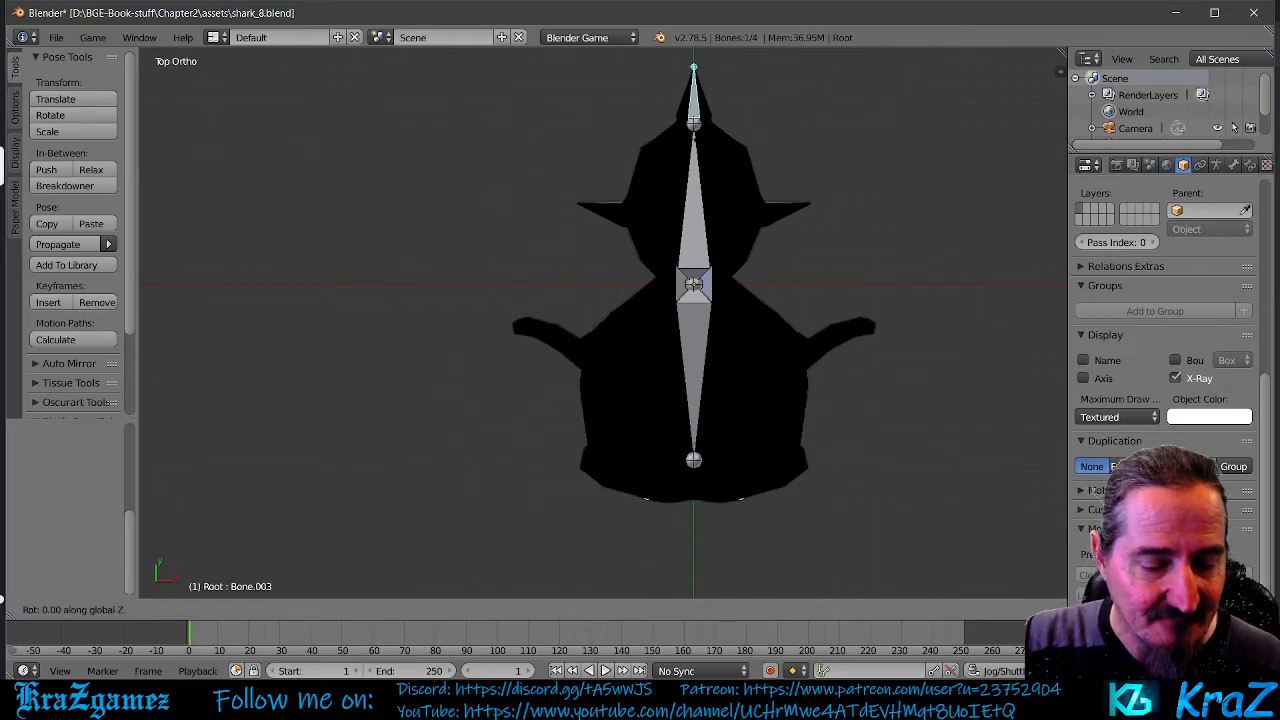
{"action": "type", "text": "-50"}
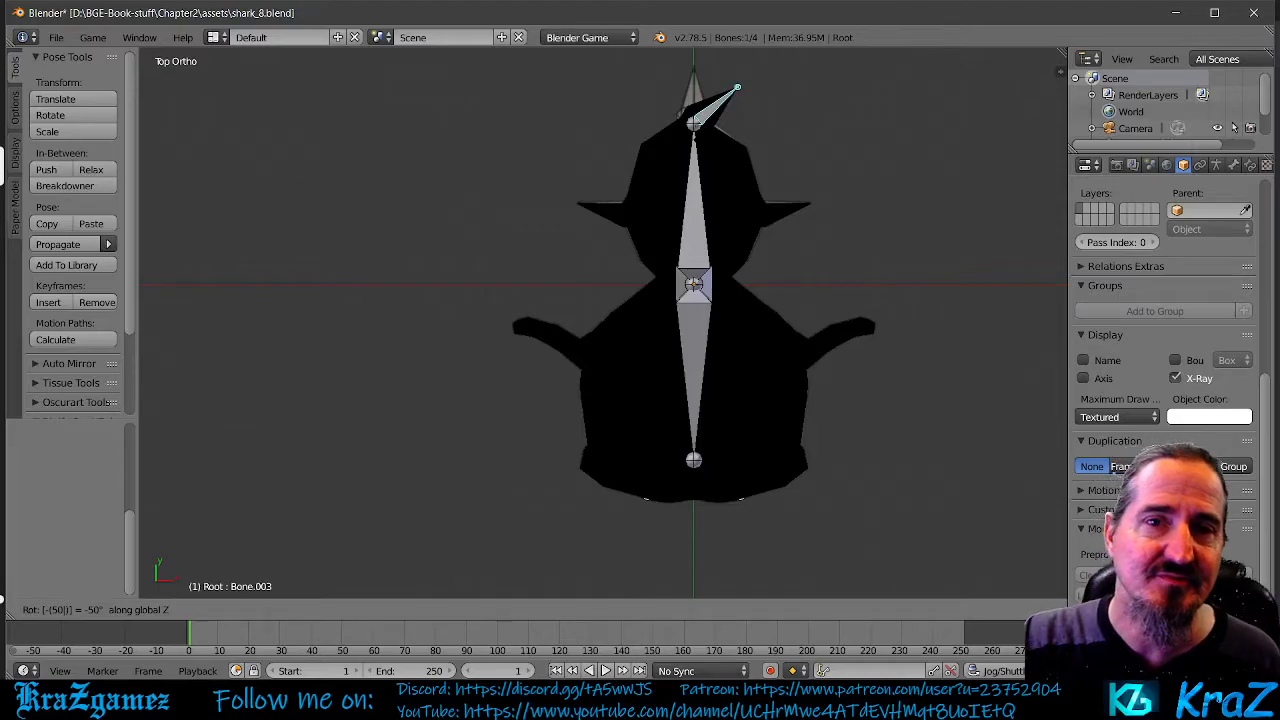
{"action": "key", "text": "Return"}
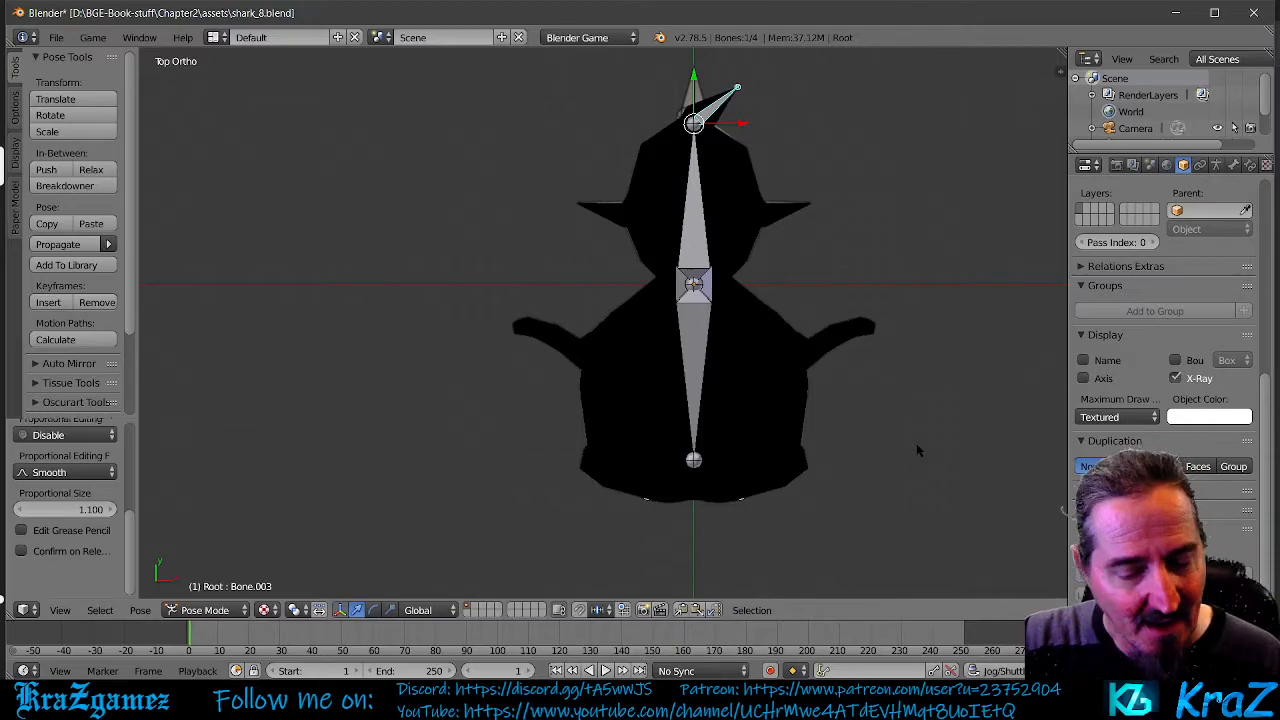
Step: Turn on the Screencast Keys display for the 3D view
{"action": "key", "text": "n"}
{"action": "left_click_drag", "start_coordinate": [1054, 488], "coordinate": [1062, 585]}
{"action": "left_click", "coordinate": [990, 584]}
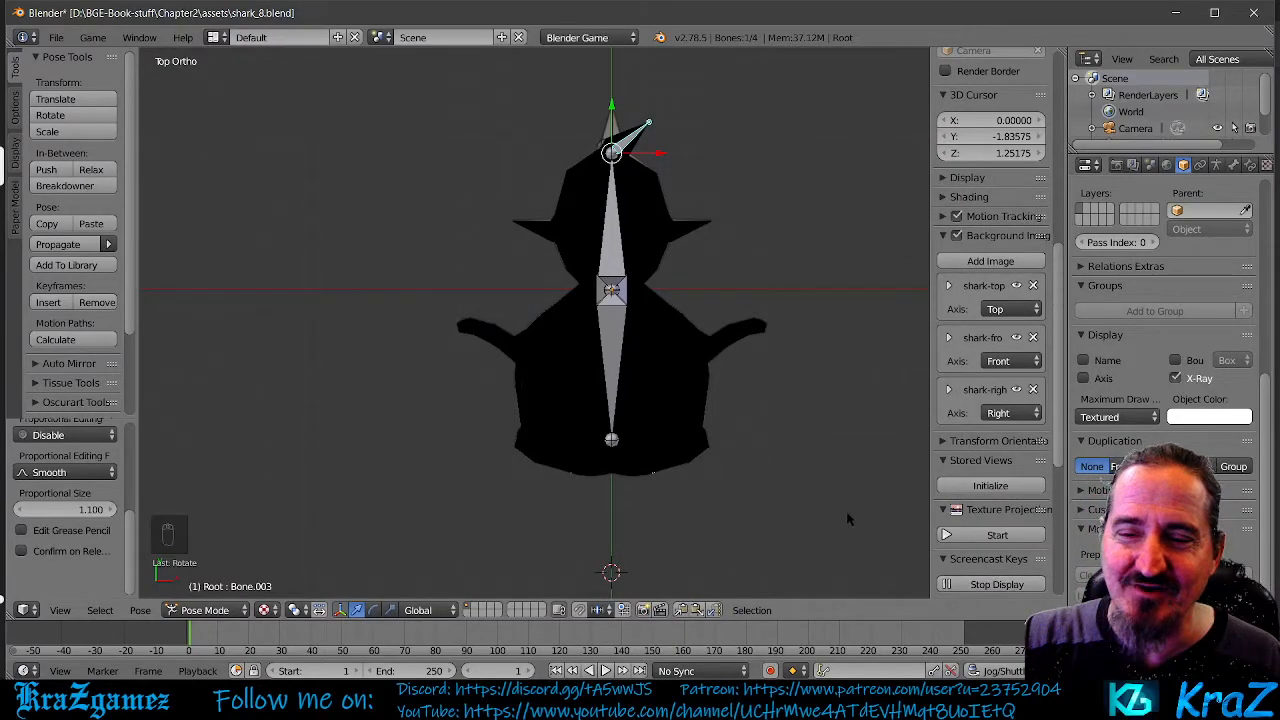
{"action": "key", "text": "n"}
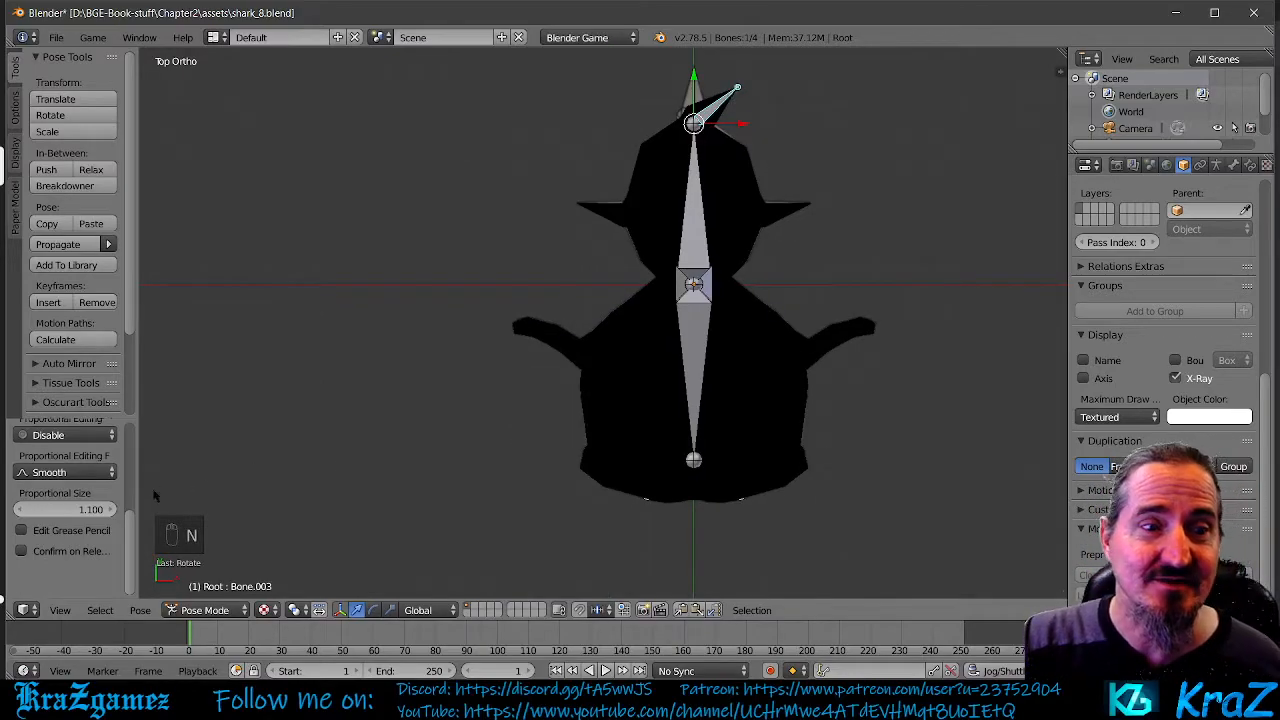
Step: Rotate the shark's head bone -5 degrees about the global Z axis
{"action": "right_click", "coordinate": [693, 363]}
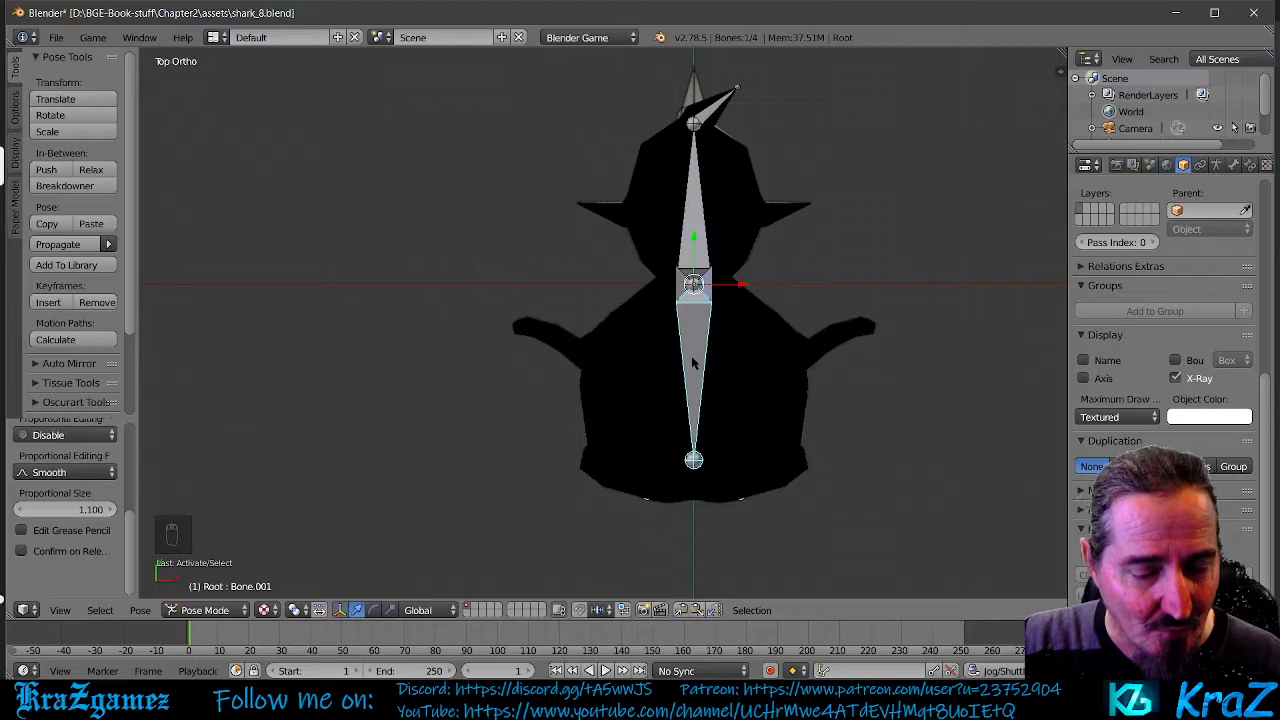
{"action": "key", "text": "r"}
{"action": "key", "text": "z"}
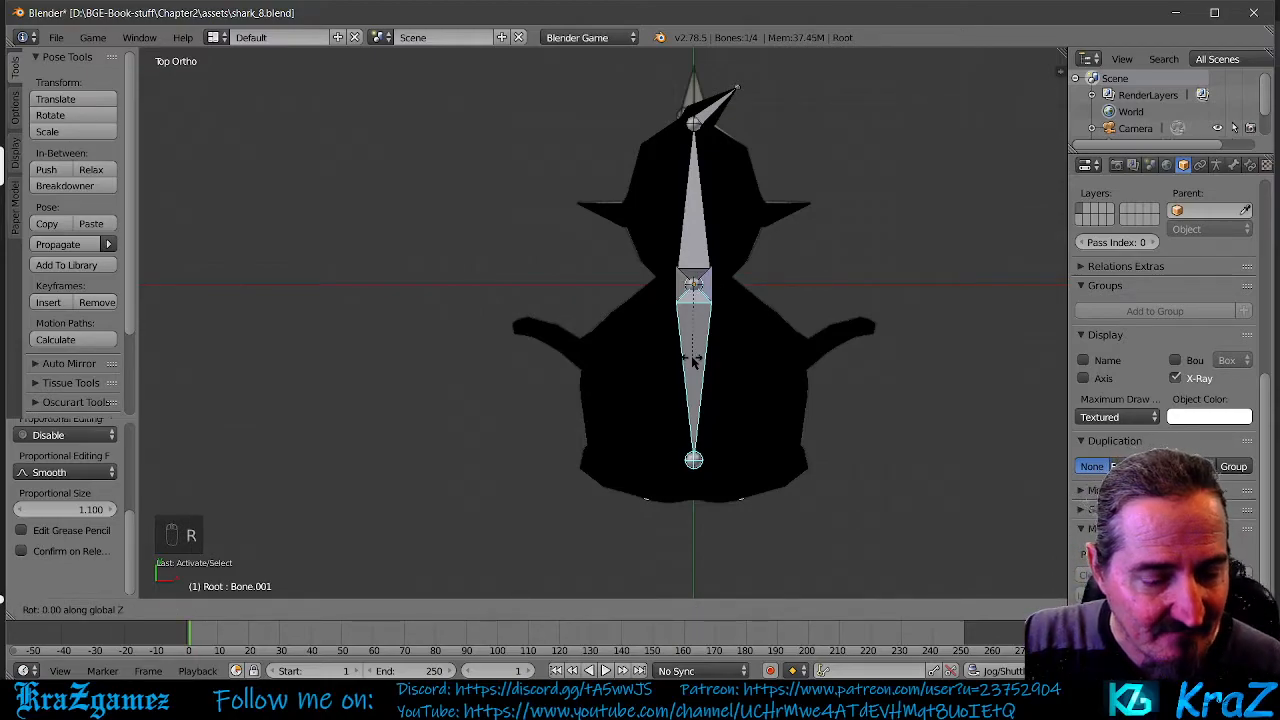
{"action": "type", "text": "-5"}
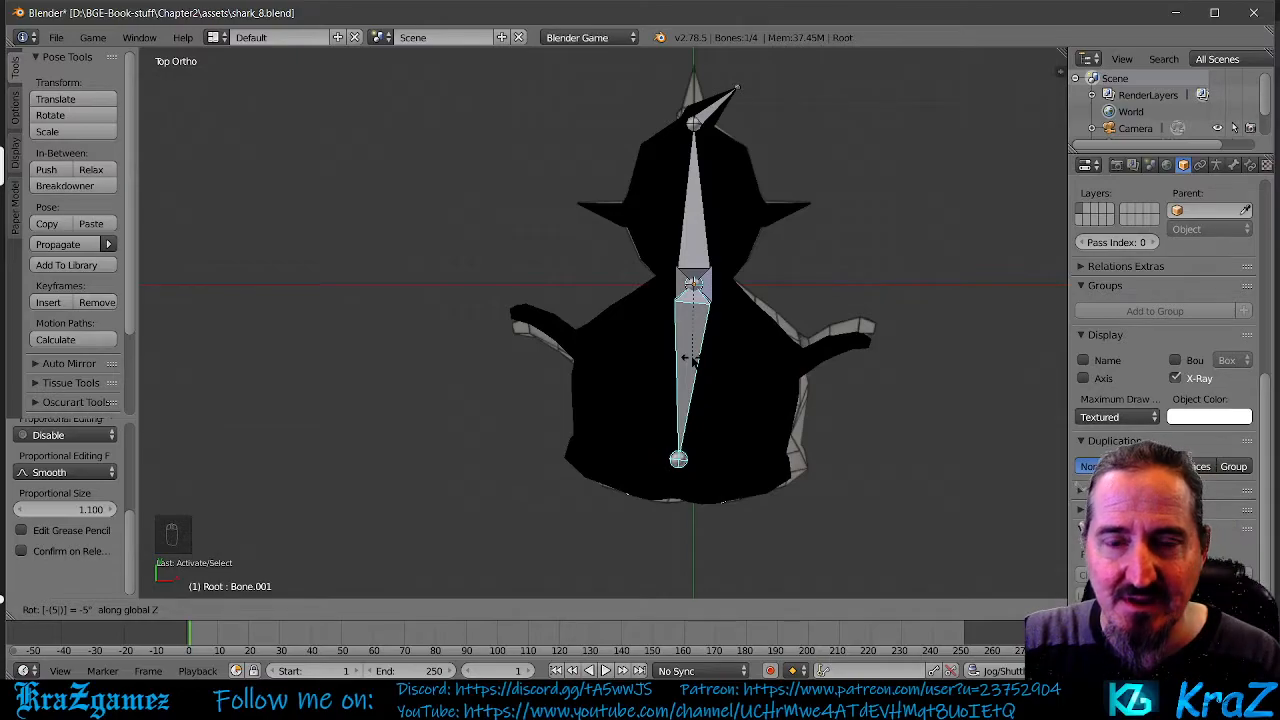
{"action": "key", "text": "Return"}
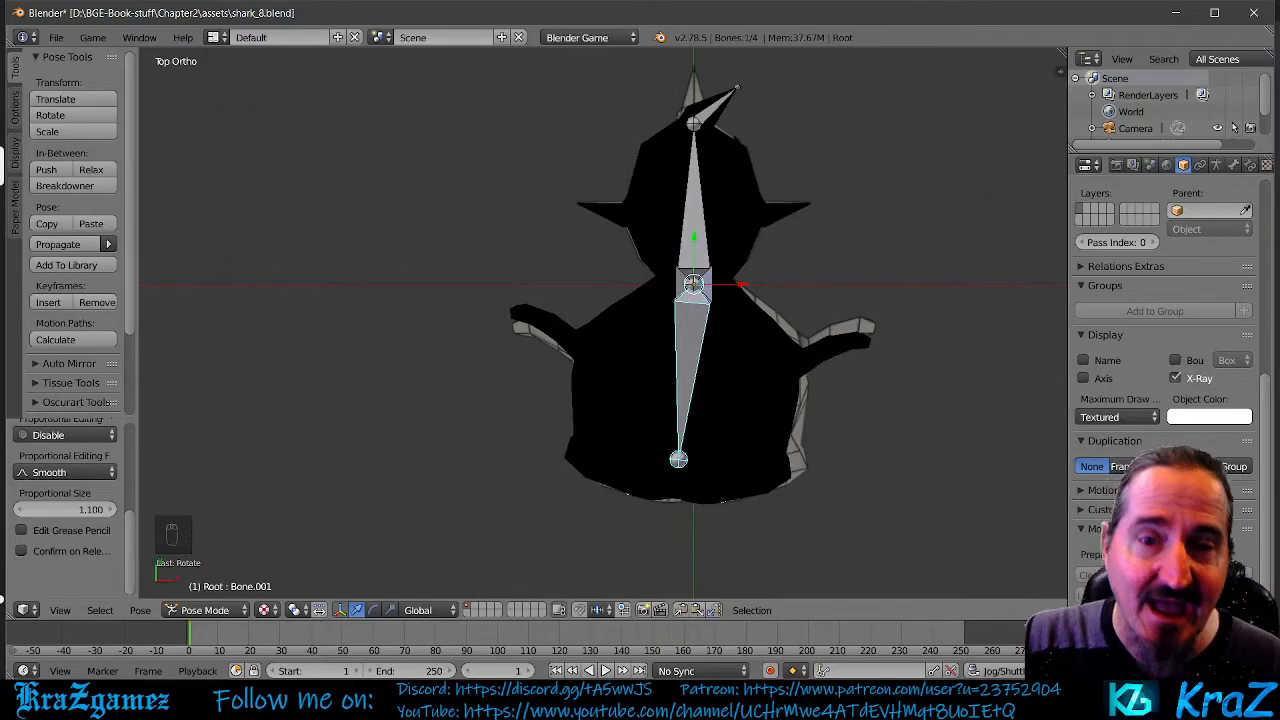
Step: Select all of the armature's bones and insert a LocRot keyframe at frame 1
{"action": "key", "text": "a"}
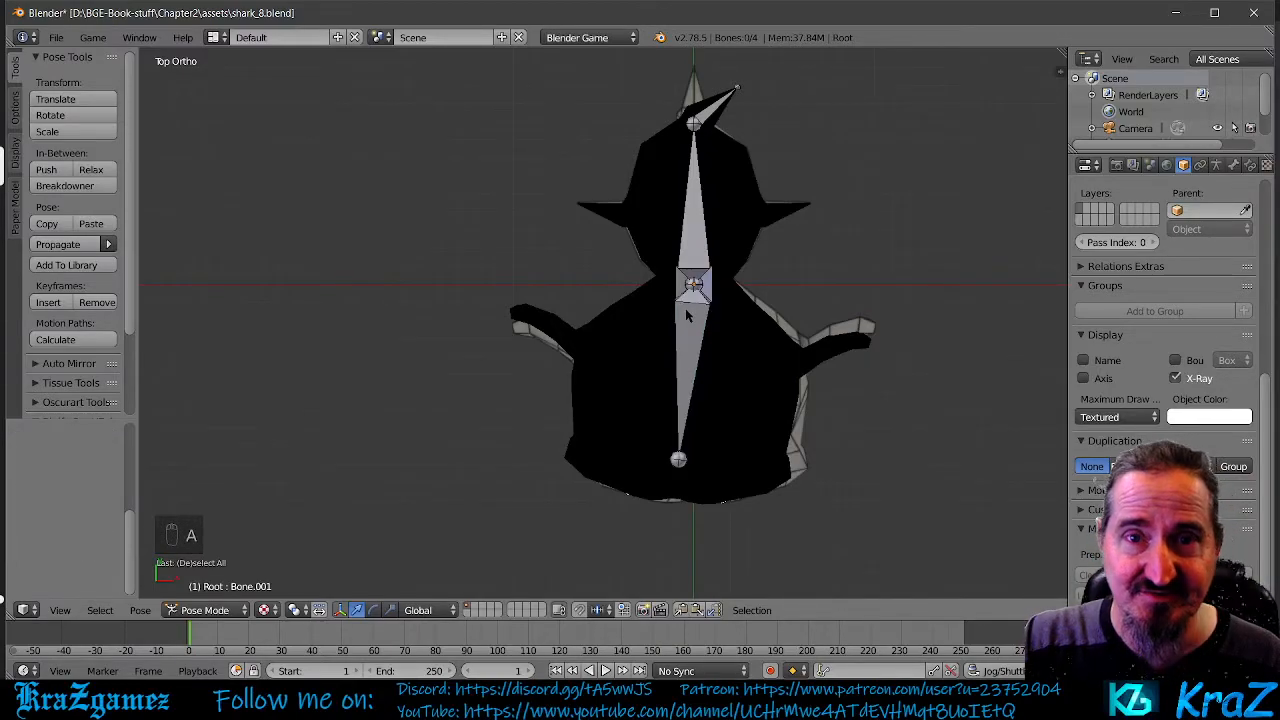
{"action": "key", "text": "a"}
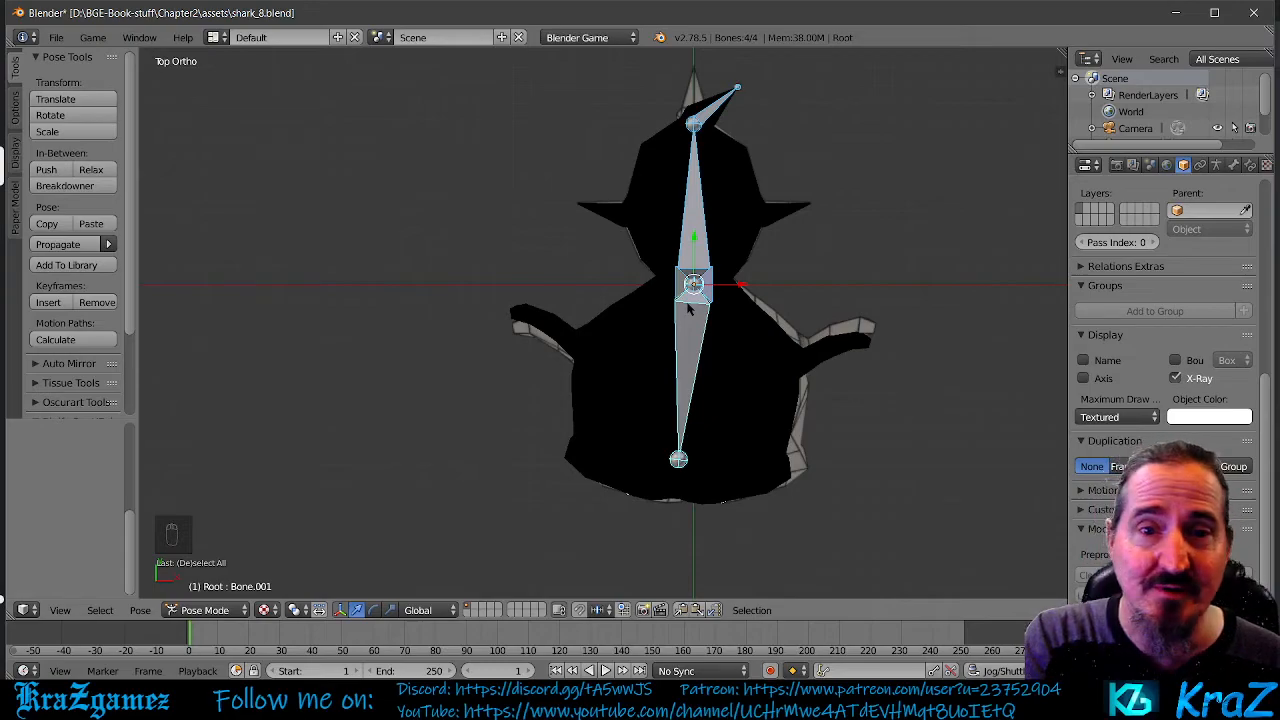
{"action": "key", "text": "i"}
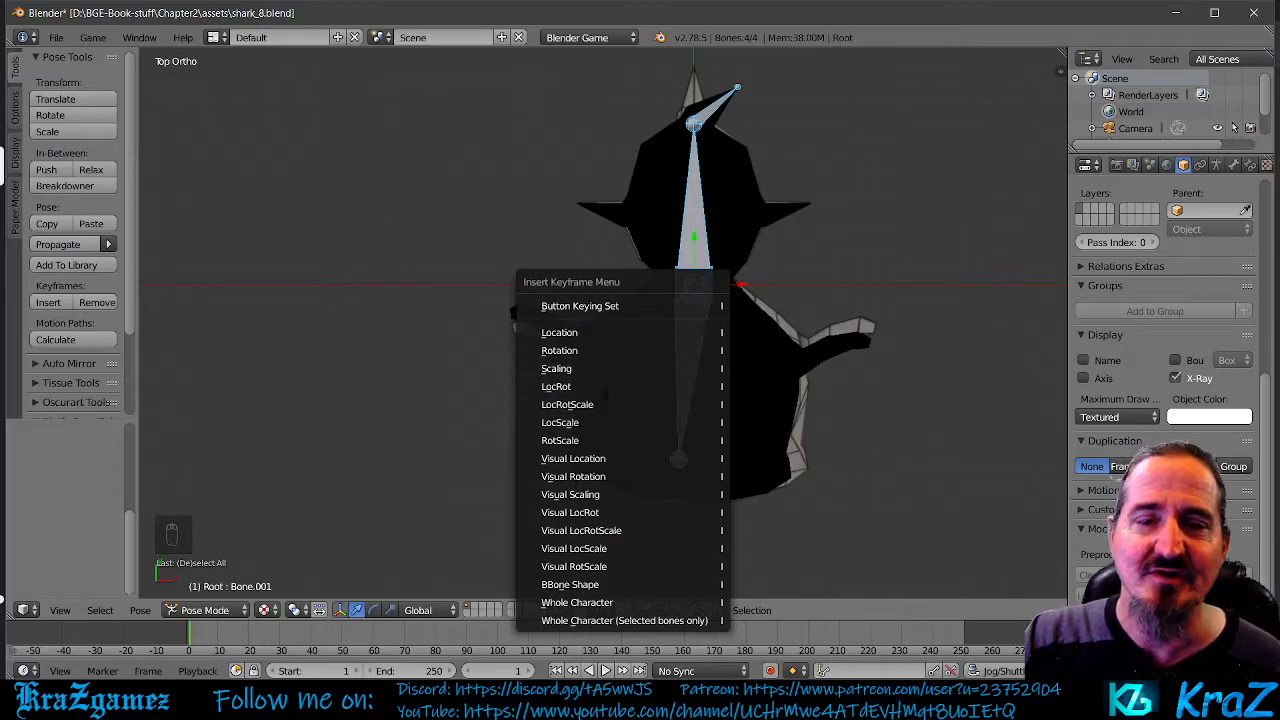
{"action": "left_click", "coordinate": [583, 388]}
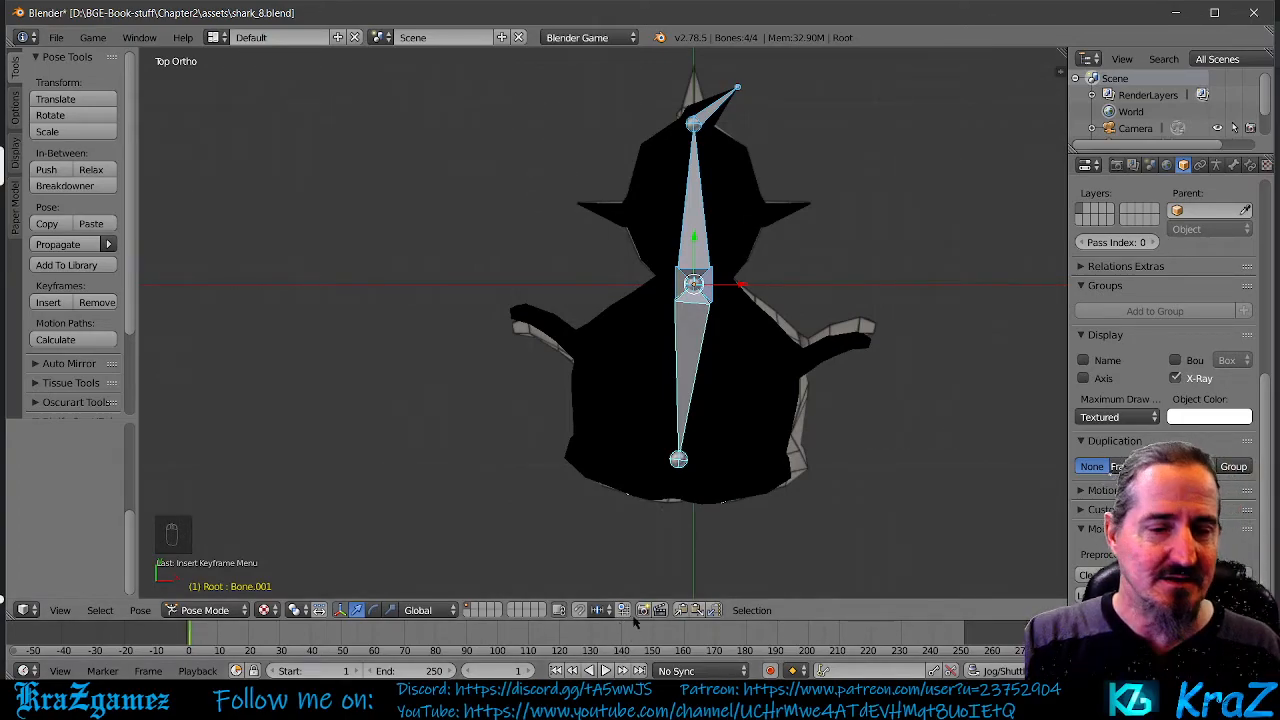
Step: Advance the current frame to 61 in ten-frame jumps
{"action": "key", "text": "shift+Up"}
{"action": "key", "text": "shift+Up"}
{"action": "key", "text": "shift+Up"}
{"action": "key", "text": "shift+Up"}
{"action": "key", "text": "shift+Up"}
{"action": "key", "text": "shift+Up"}
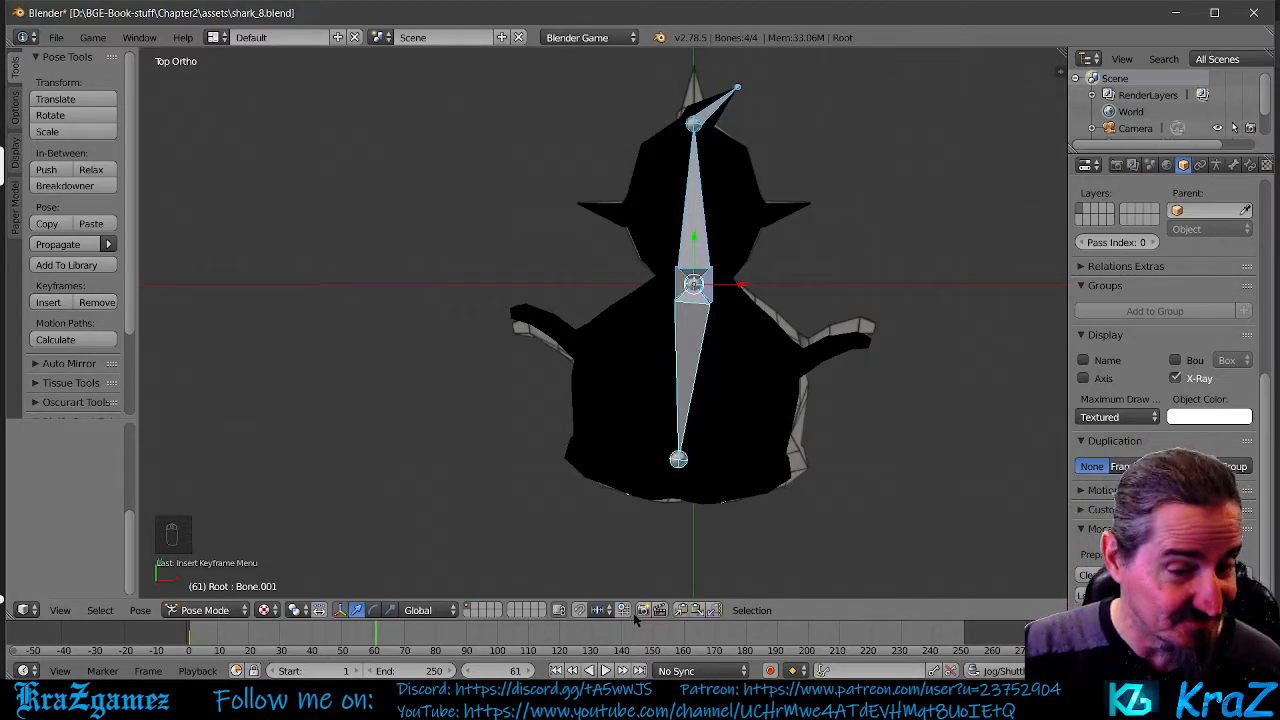
Step: Set the current frame to 31 and insert a LocRot keyframe there for all the bones
{"action": "left_click", "coordinate": [282, 641]}
{"action": "left_click", "coordinate": [530, 671]}
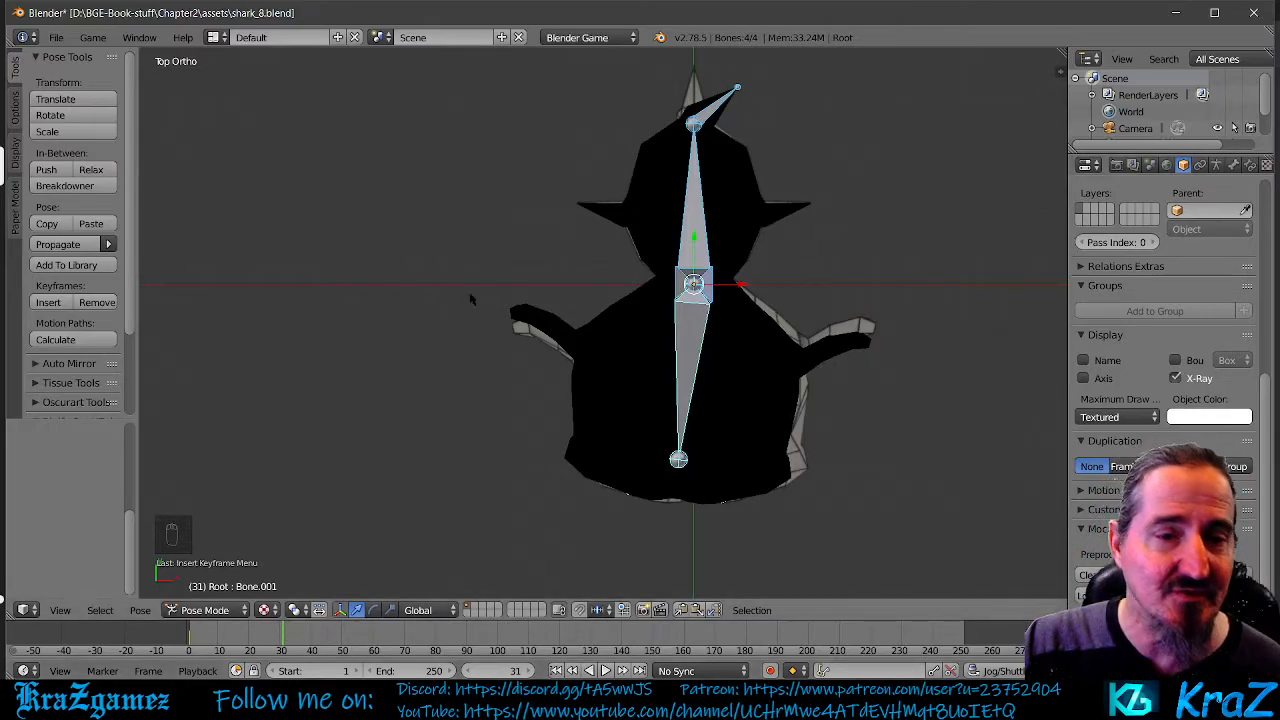
{"action": "key", "text": "i"}
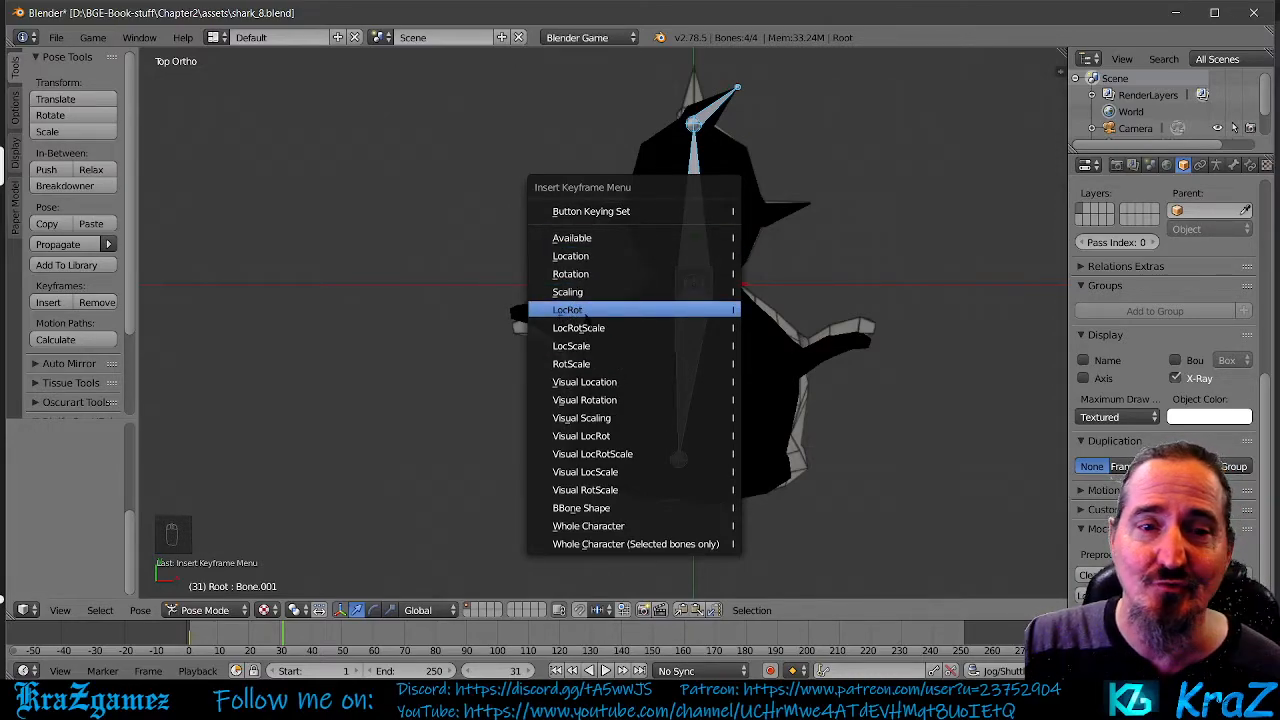
{"action": "left_click", "coordinate": [585, 313]}
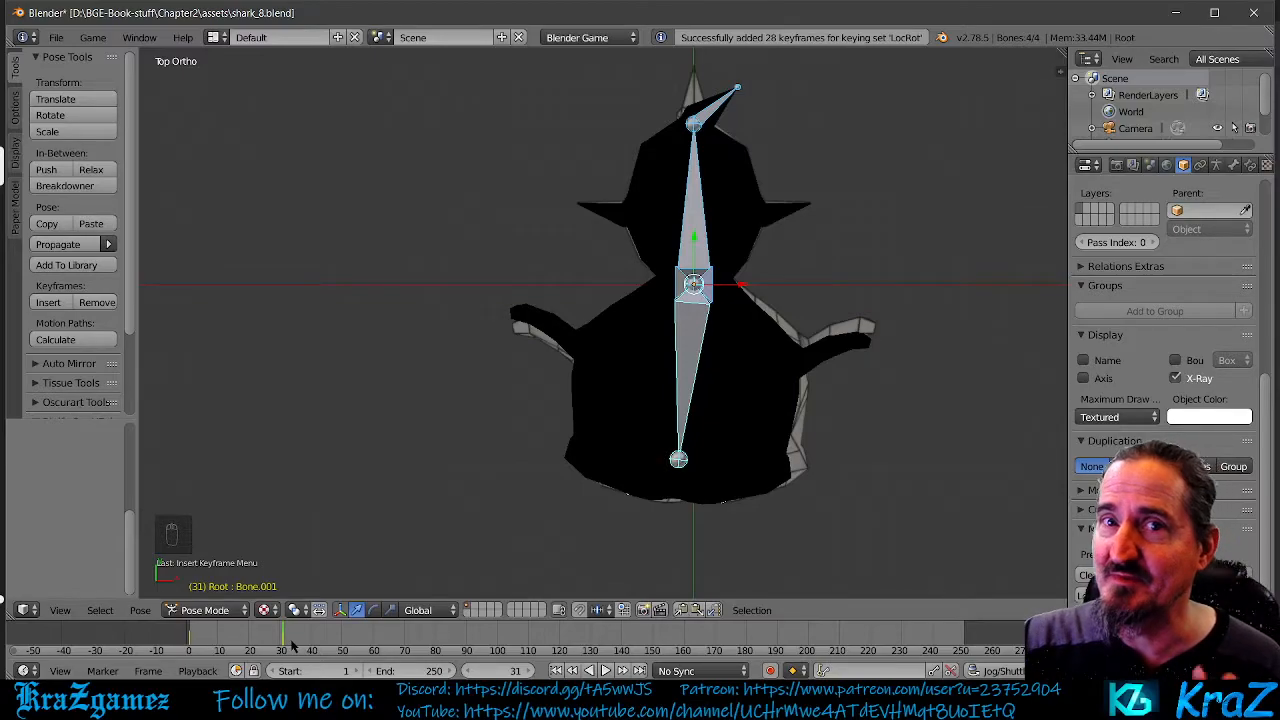
Step: Change the screen layout from Default to Animation
{"action": "scroll", "coordinate": [870, 466], "scroll_direction": "down", "scroll_amount": 4}
{"action": "scroll", "coordinate": [804, 432], "scroll_direction": "up", "scroll_amount": 4}
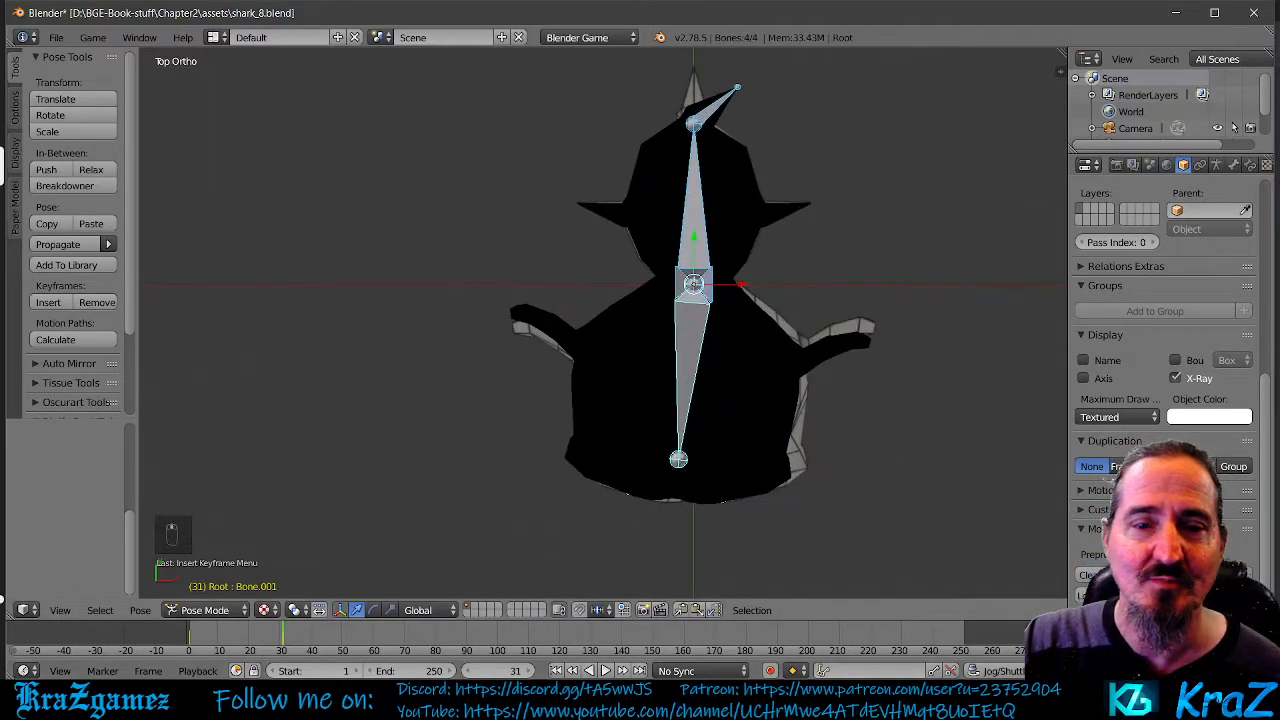
{"action": "scroll", "coordinate": [986, 418], "scroll_direction": "up", "scroll_amount": 1}
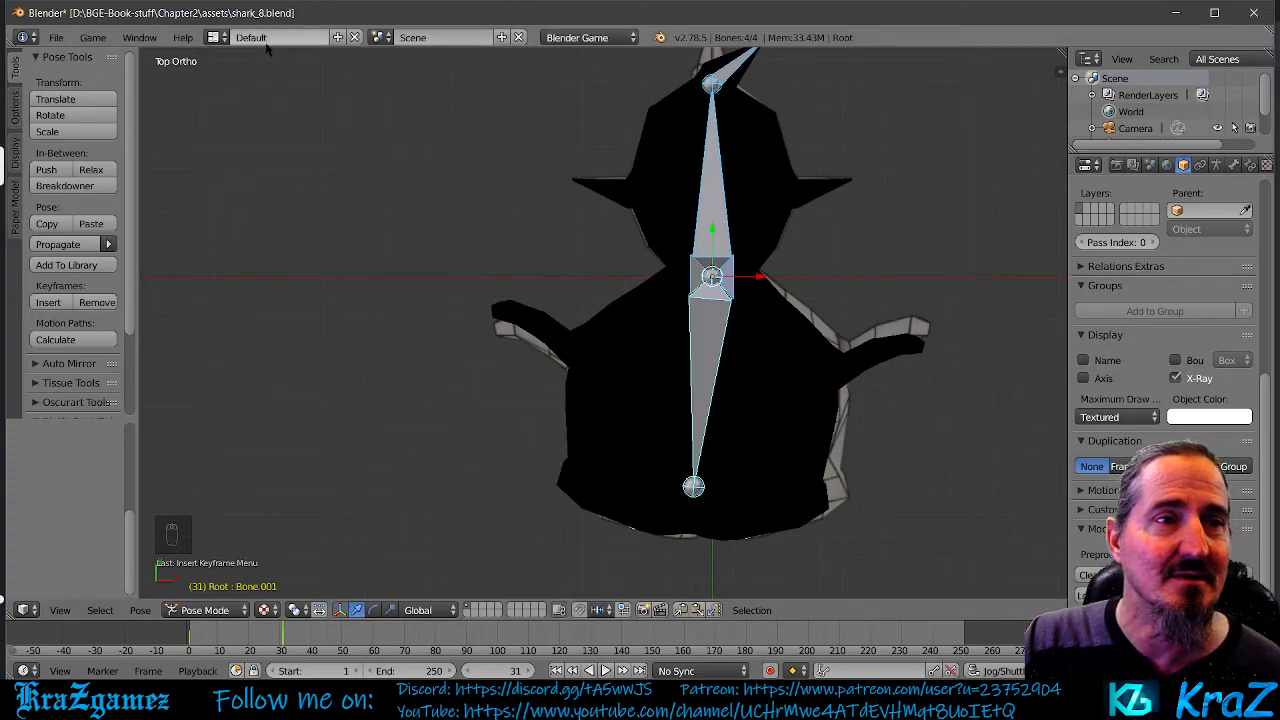
{"action": "left_click", "coordinate": [216, 37]}
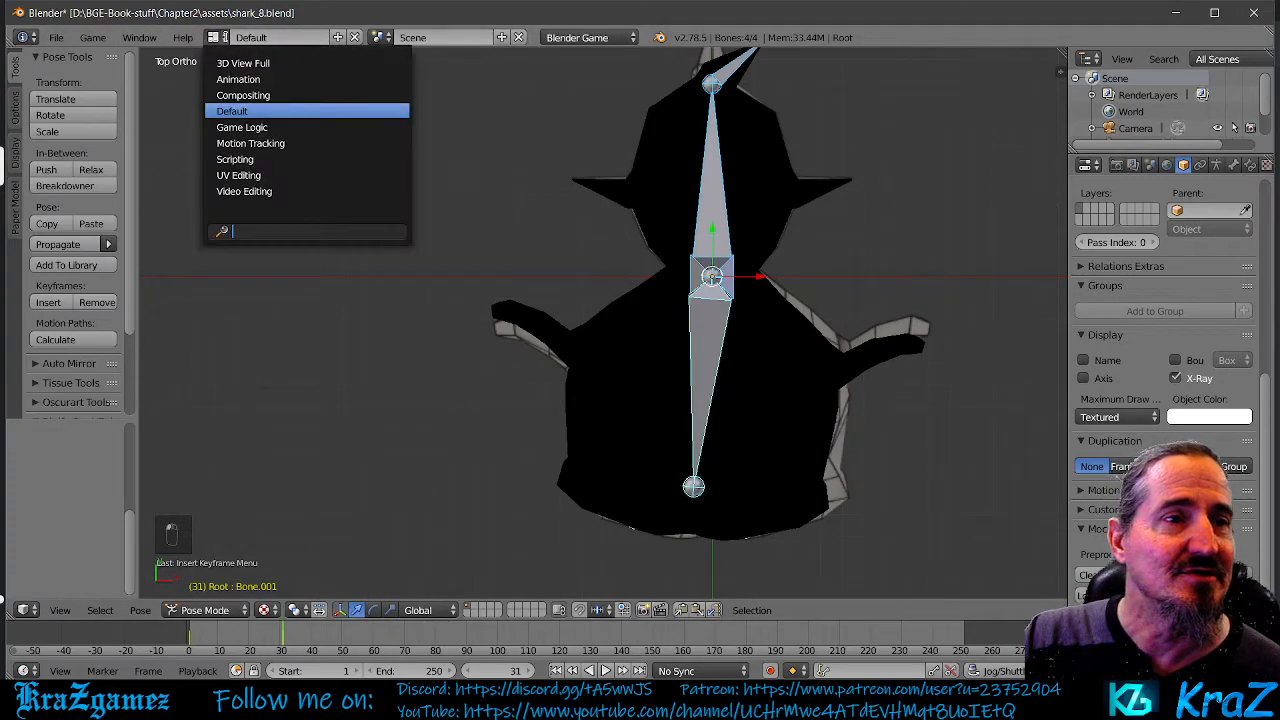
{"action": "left_click", "coordinate": [245, 80]}
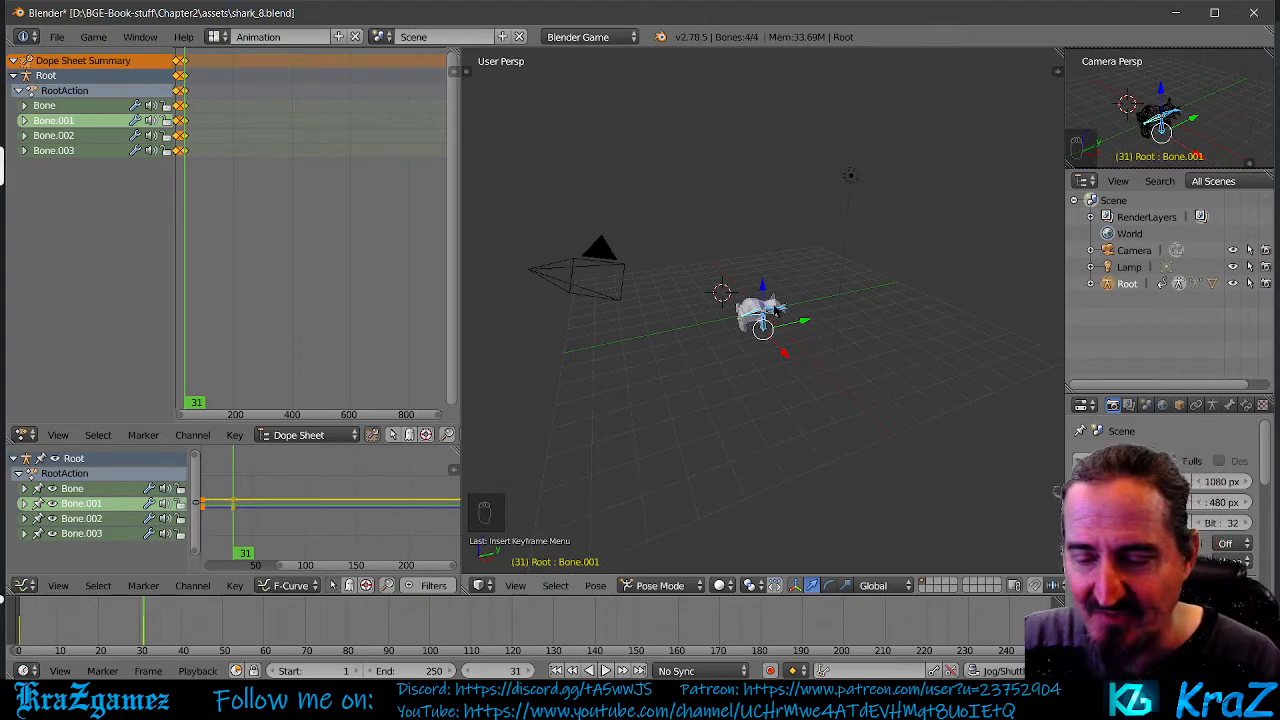
Step: Show the shark and its armature from the top and enlarge them in the 3D view
{"action": "key", "text": "KP_7"}
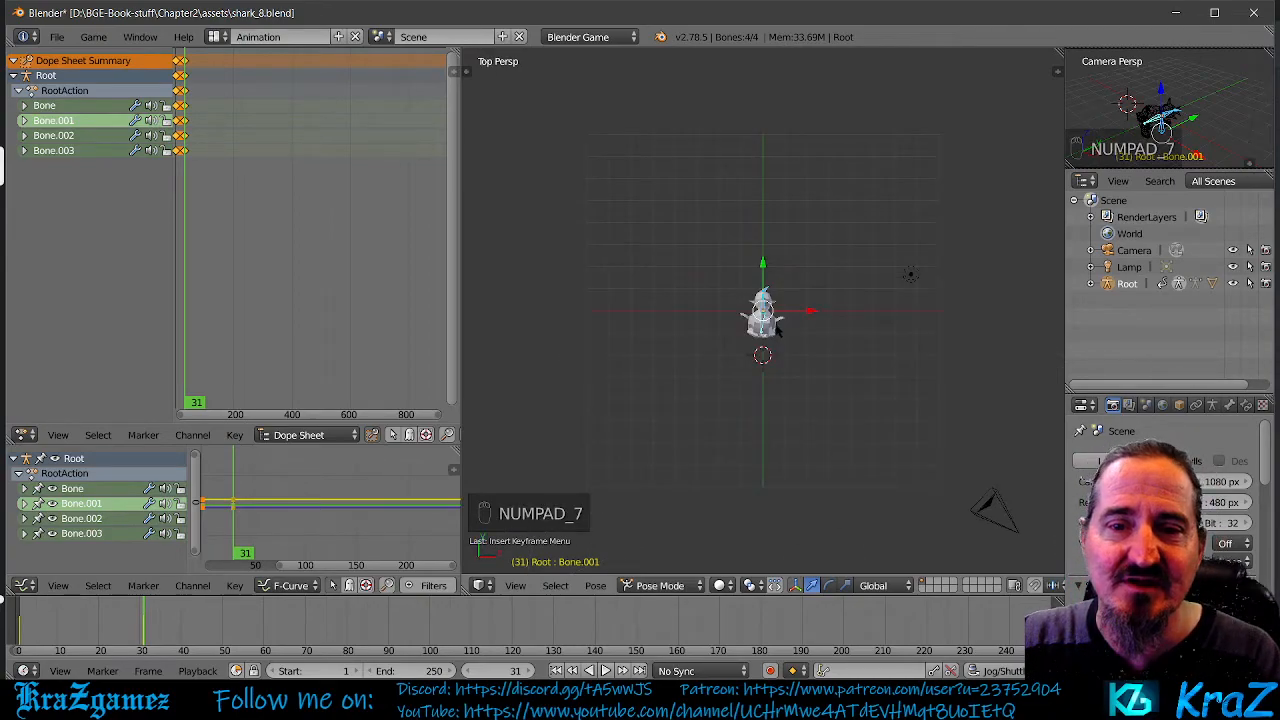
{"action": "scroll", "coordinate": [778, 330], "scroll_direction": "up", "scroll_amount": 8}
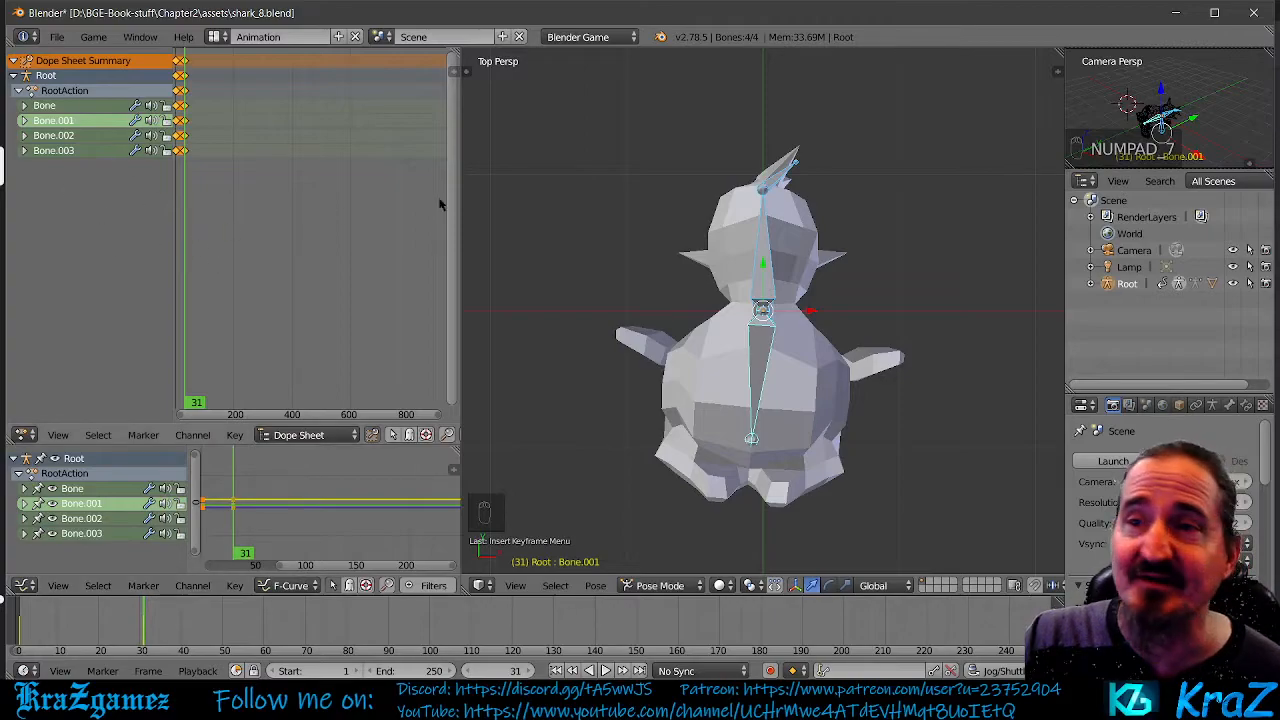
{"action": "mouse_move", "coordinate": [1190, 138]}
{"action": "middle_mouse_down"}
{"action": "mouse_move", "coordinate": [1165, 135]}
{"action": "mouse_move", "coordinate": [1190, 140]}
{"action": "middle_mouse_up"}
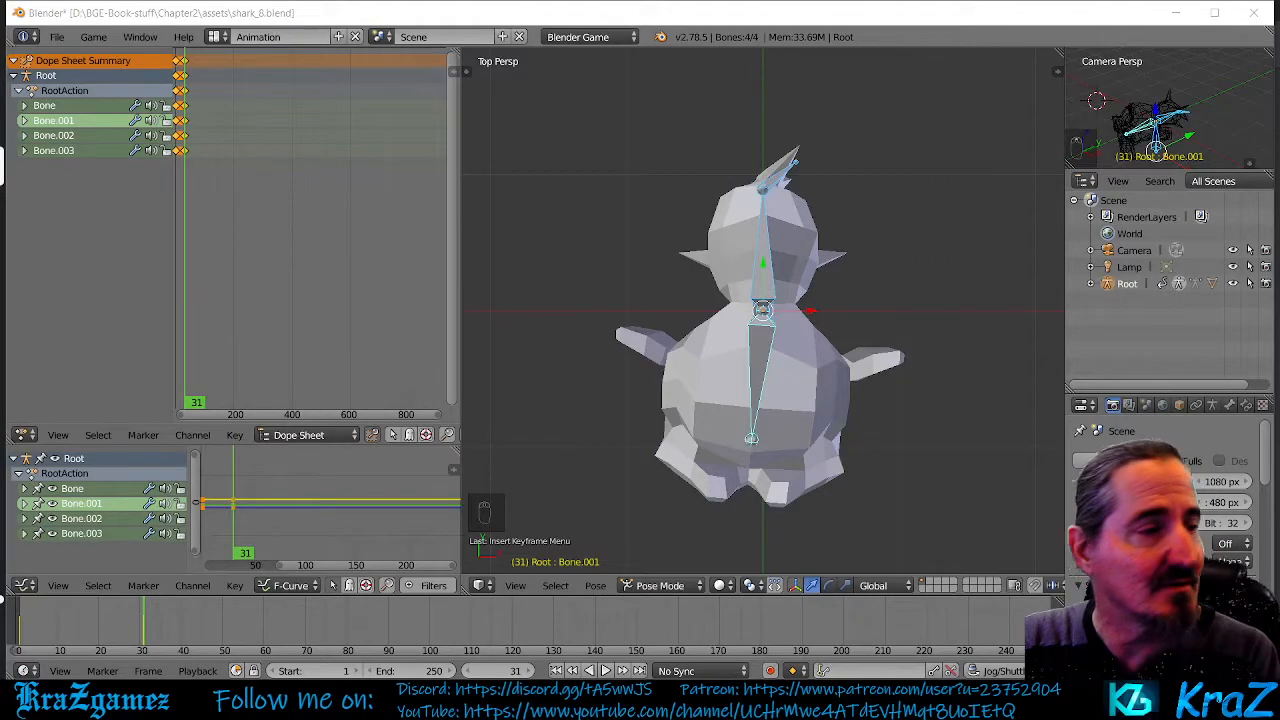
Step: Switch to the game engine book in Adobe Acrobat Reader and examine the Animation layout in Figure 2.19
{"action": "key", "text": "alt+Tab"}
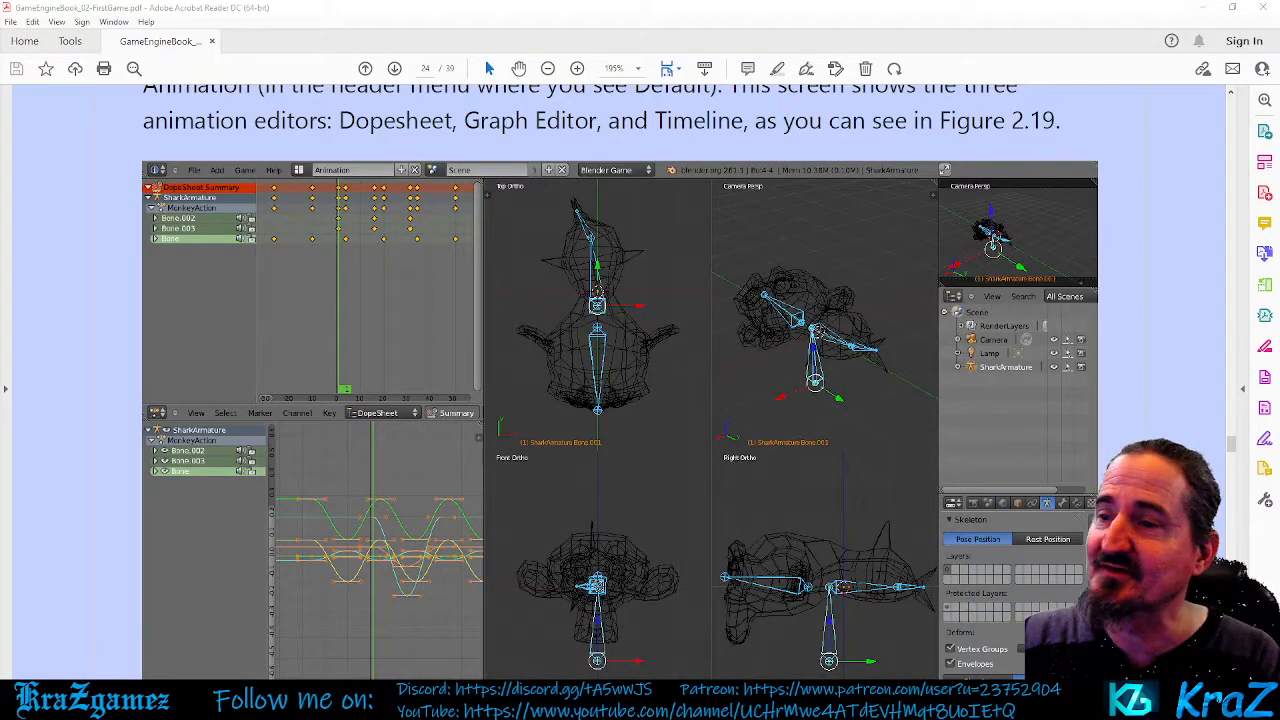
{"action": "scroll", "coordinate": [245, 310], "scroll_direction": "down", "scroll_amount": 2}
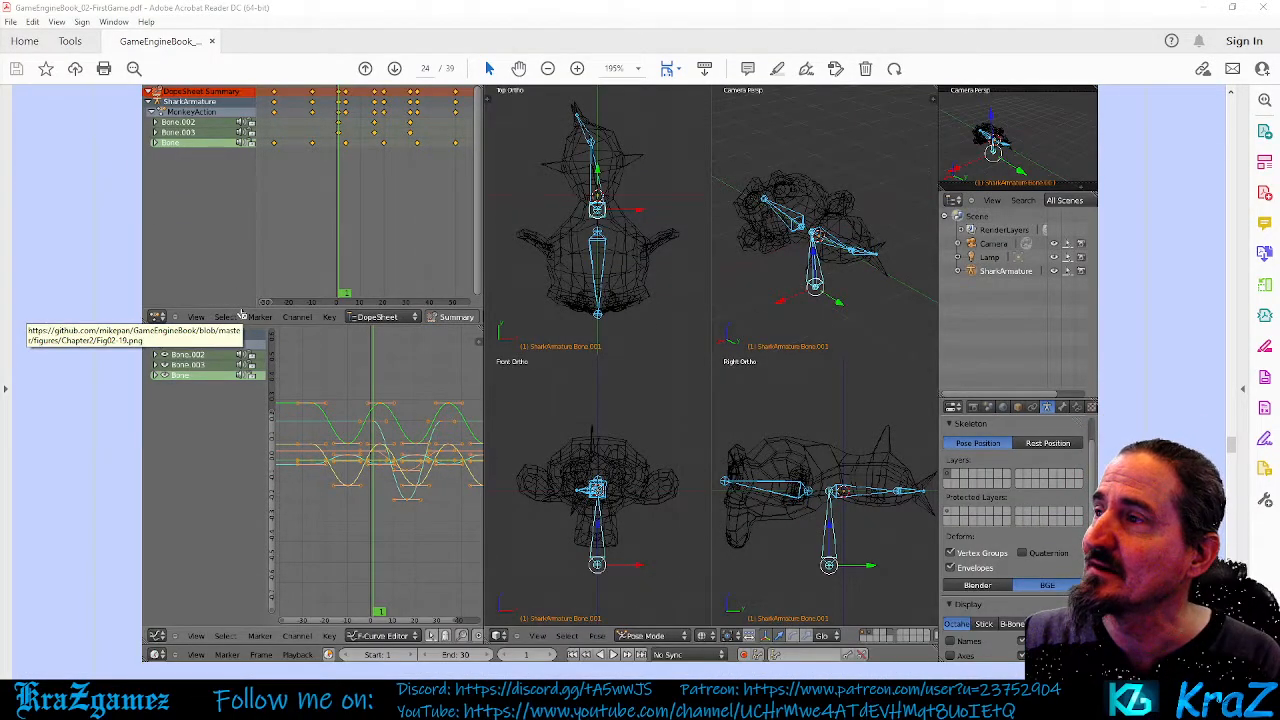
{"action": "scroll", "coordinate": [241, 314], "scroll_direction": "up", "scroll_amount": 1}
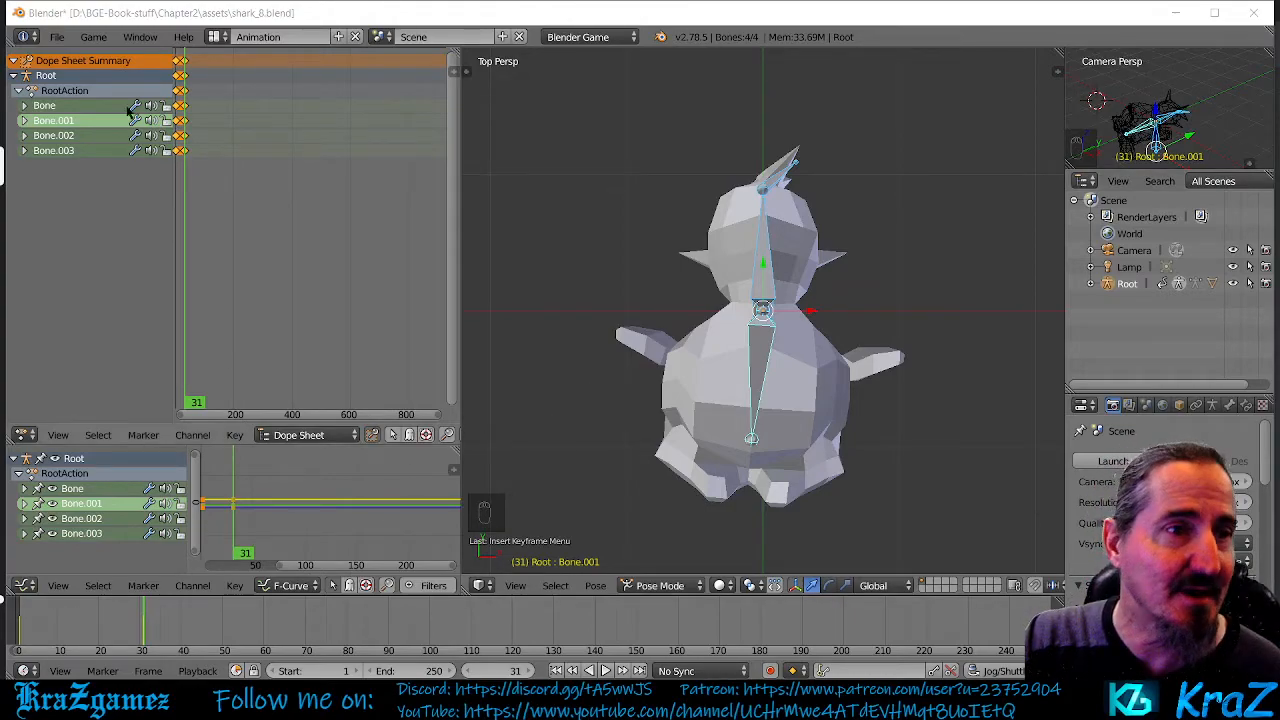
Step: Narrow the Dope Sheet's visible time range around the keyframes at frames 1 and 31
{"action": "scroll", "coordinate": [287, 208], "scroll_direction": "down", "scroll_amount": 1}
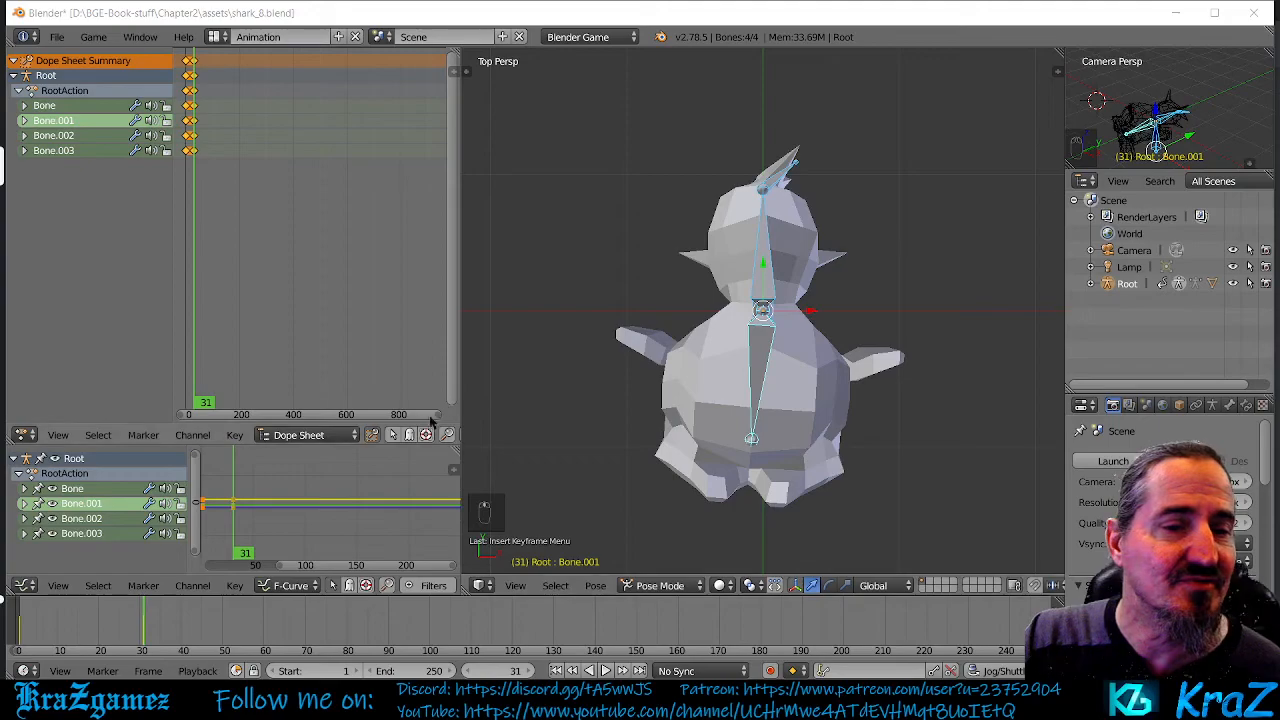
{"action": "left_click_drag", "start_coordinate": [436, 414], "coordinate": [193, 431]}
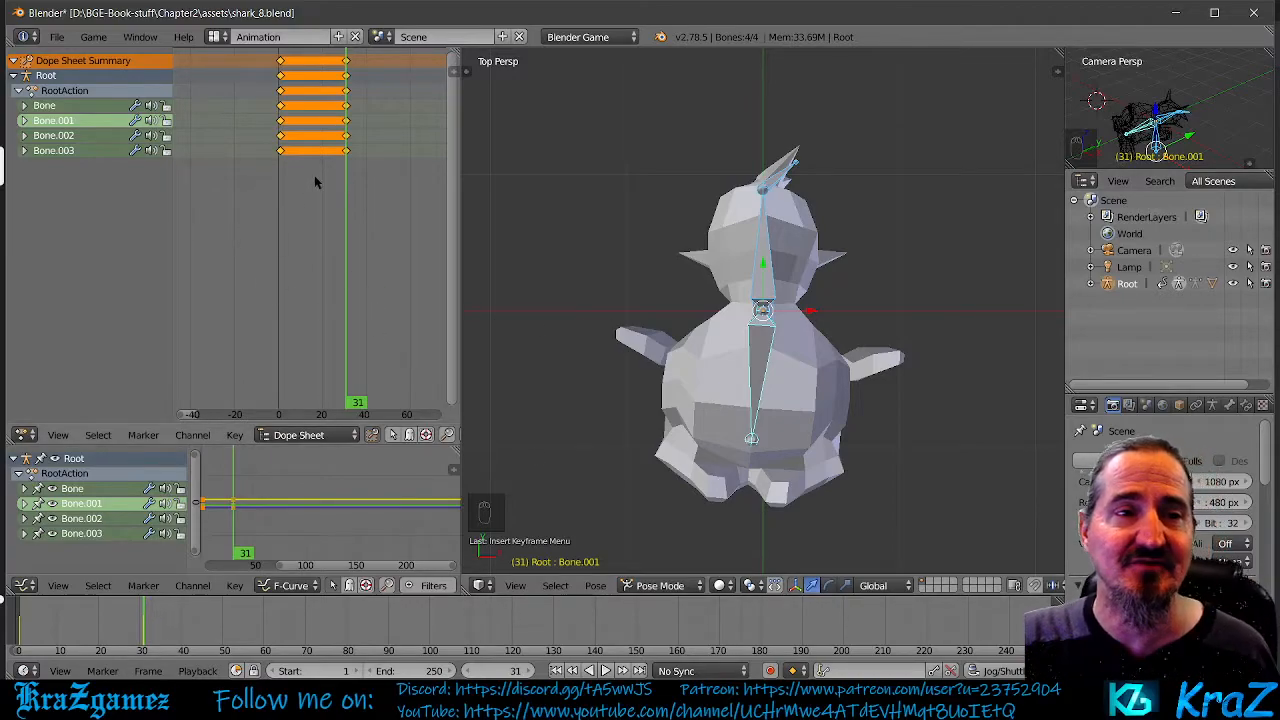
{"action": "right_click", "coordinate": [755, 385]}
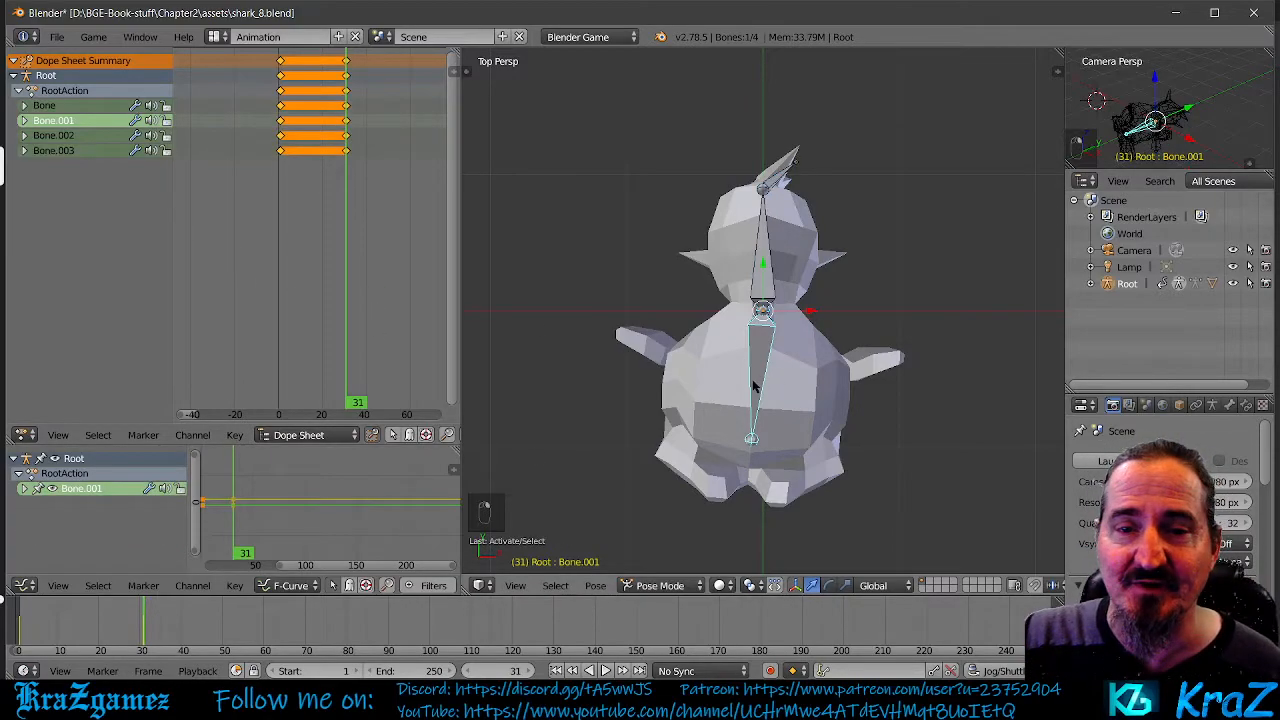
{"action": "key", "text": "g"}
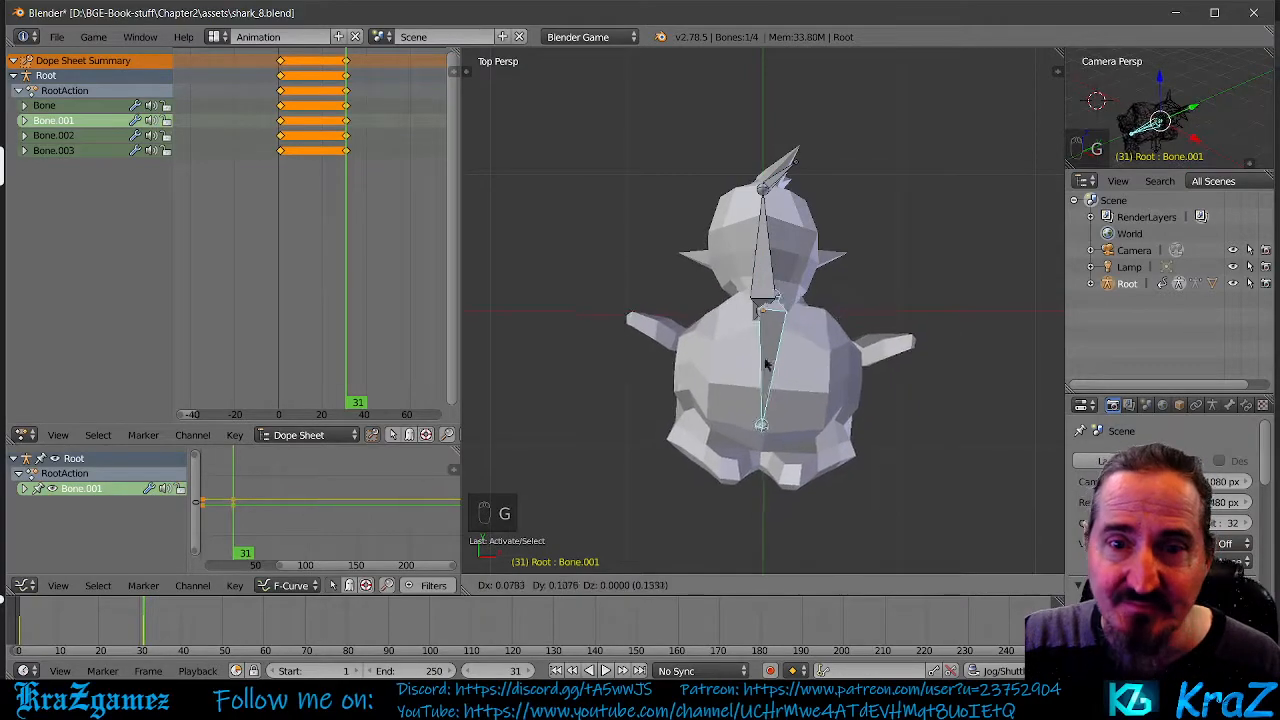
{"action": "key", "text": "Escape"}
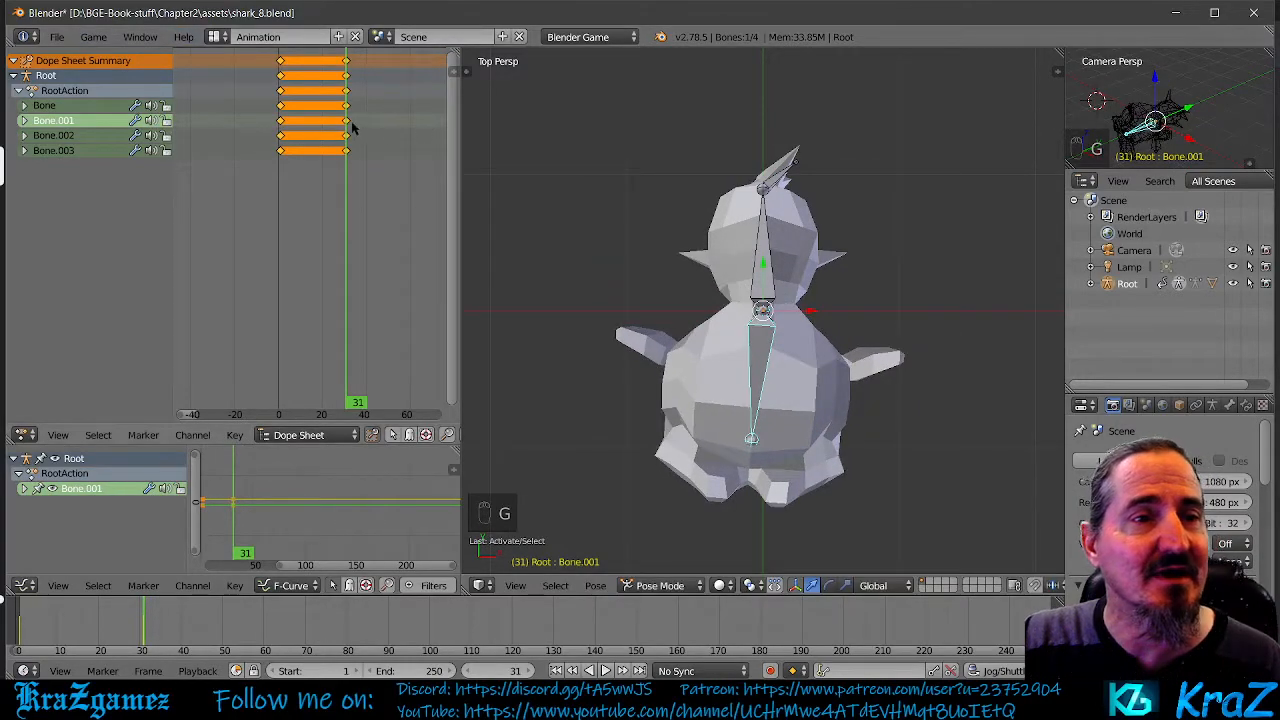
{"action": "key", "text": "g"}
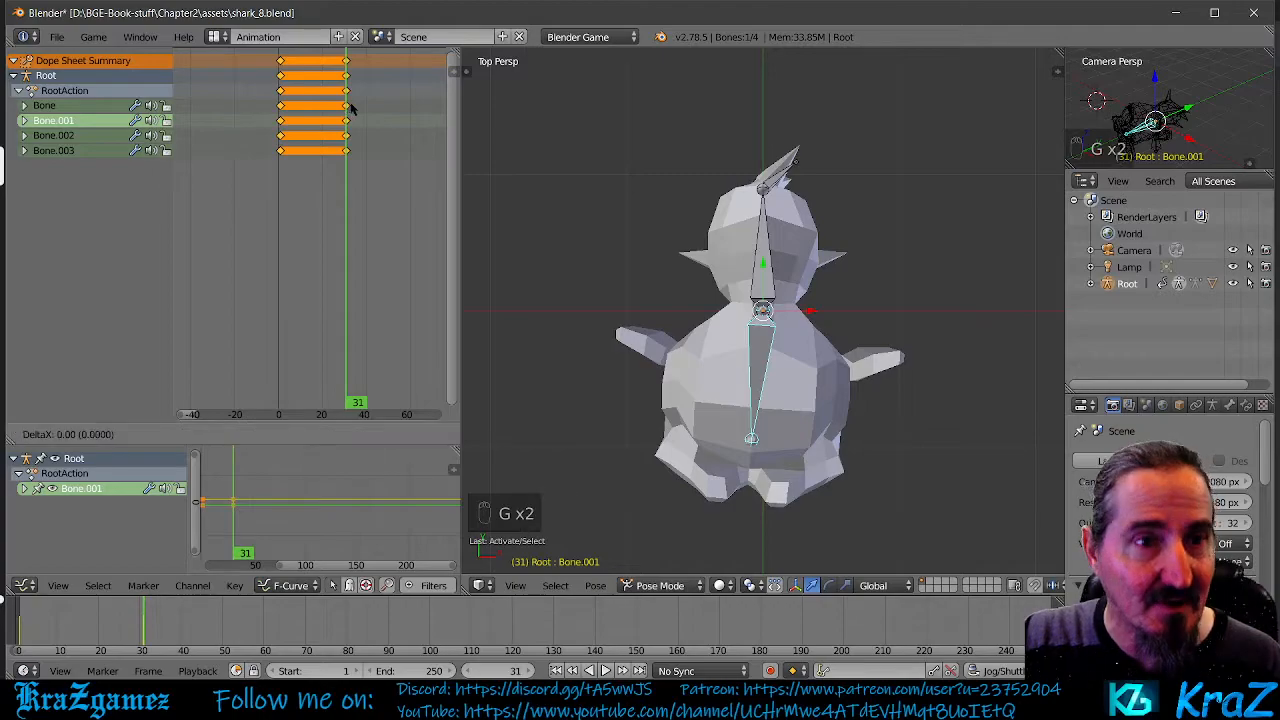
{"action": "key", "text": "Escape"}
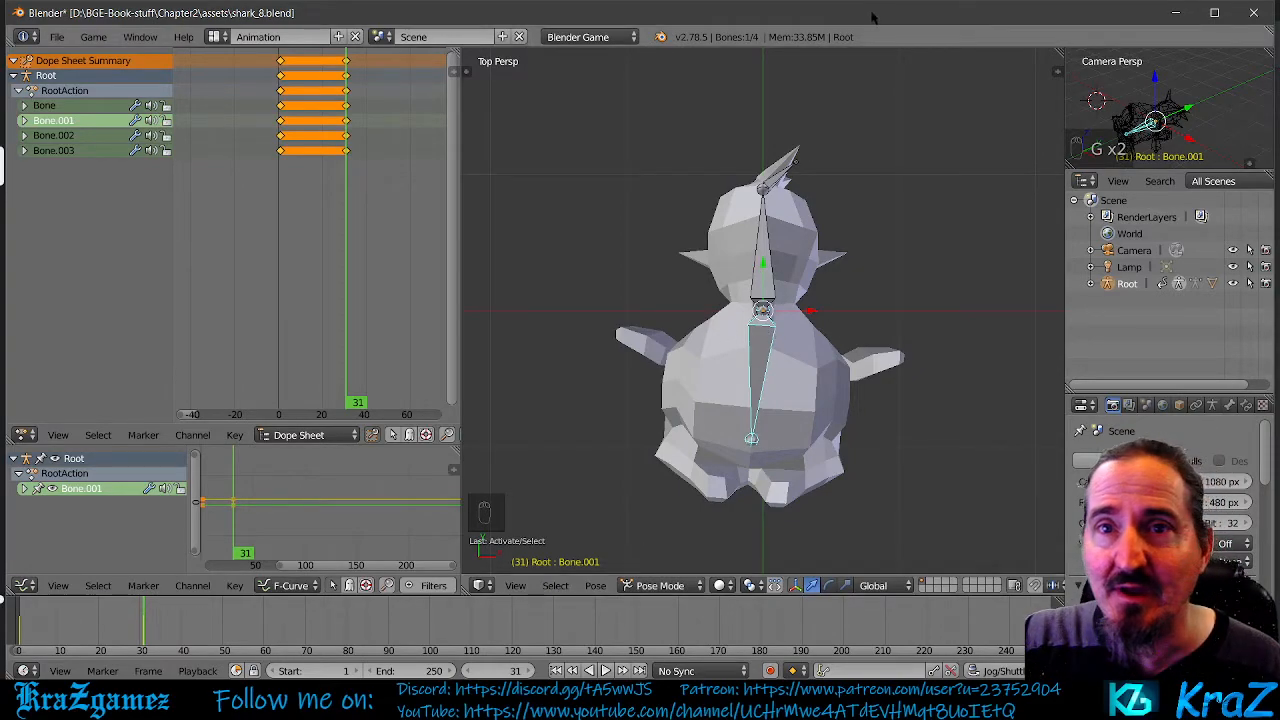
Step: Select all of the armature's bones and copy their pose at frame 31
{"action": "key", "text": "a"}
{"action": "key", "text": "a"}
{"action": "key", "text": "a"}
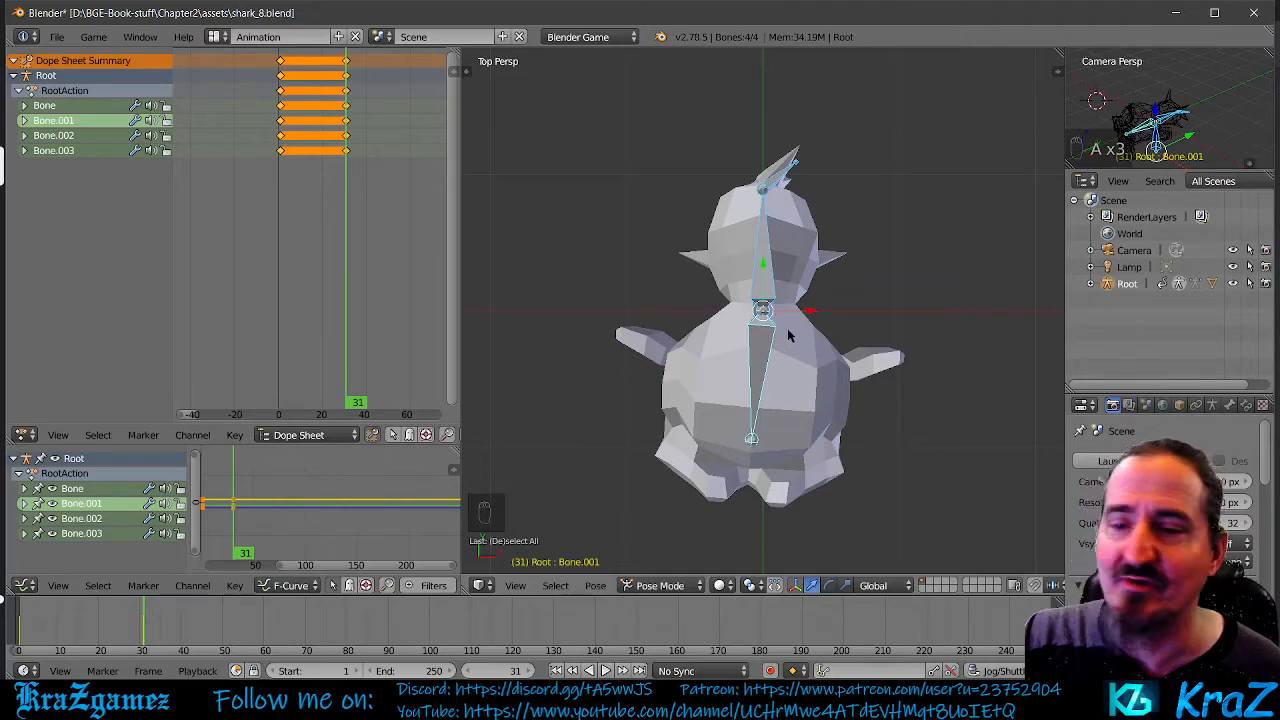
{"action": "left_click", "coordinate": [596, 586]}
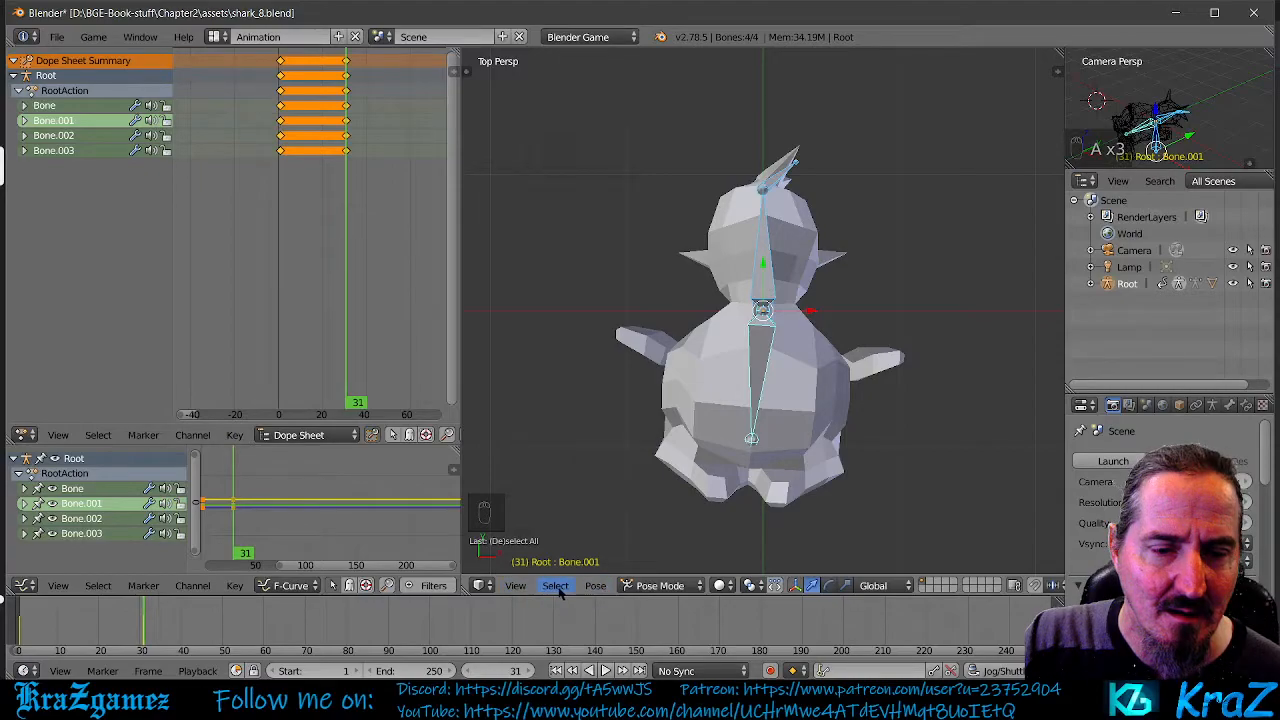
{"action": "left_click", "coordinate": [514, 586]}
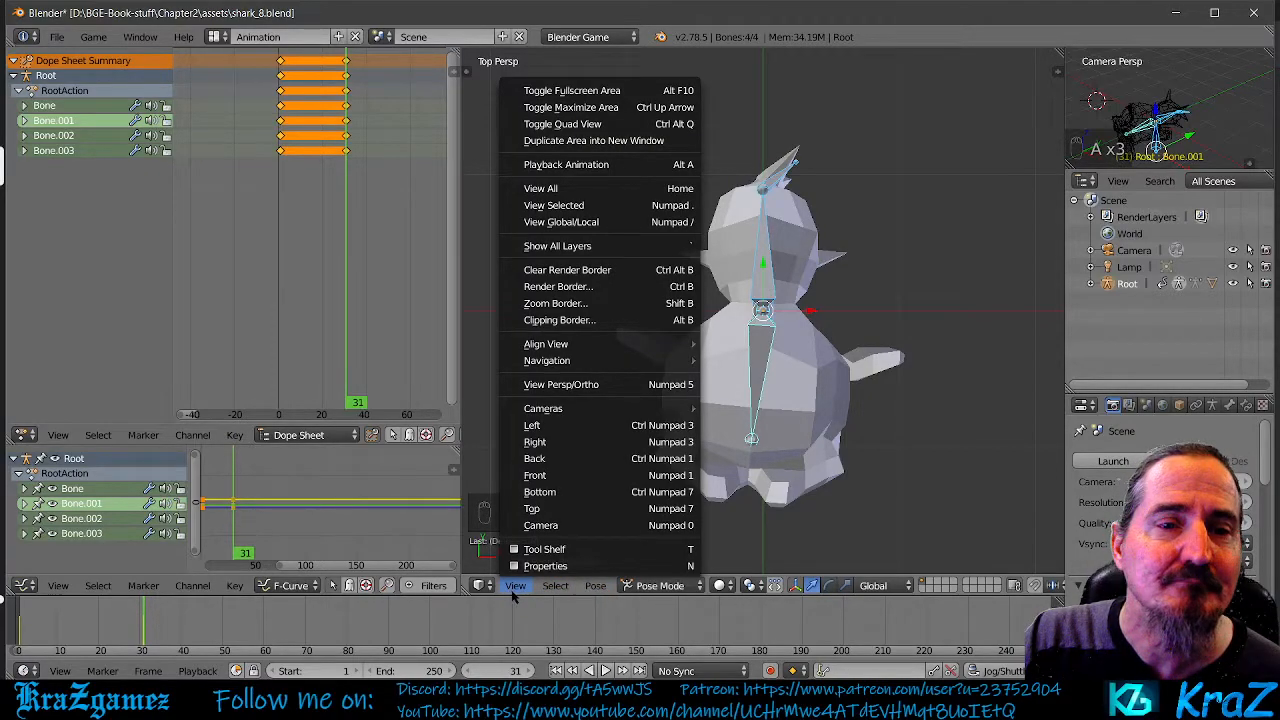
{"action": "left_click", "coordinate": [557, 587]}
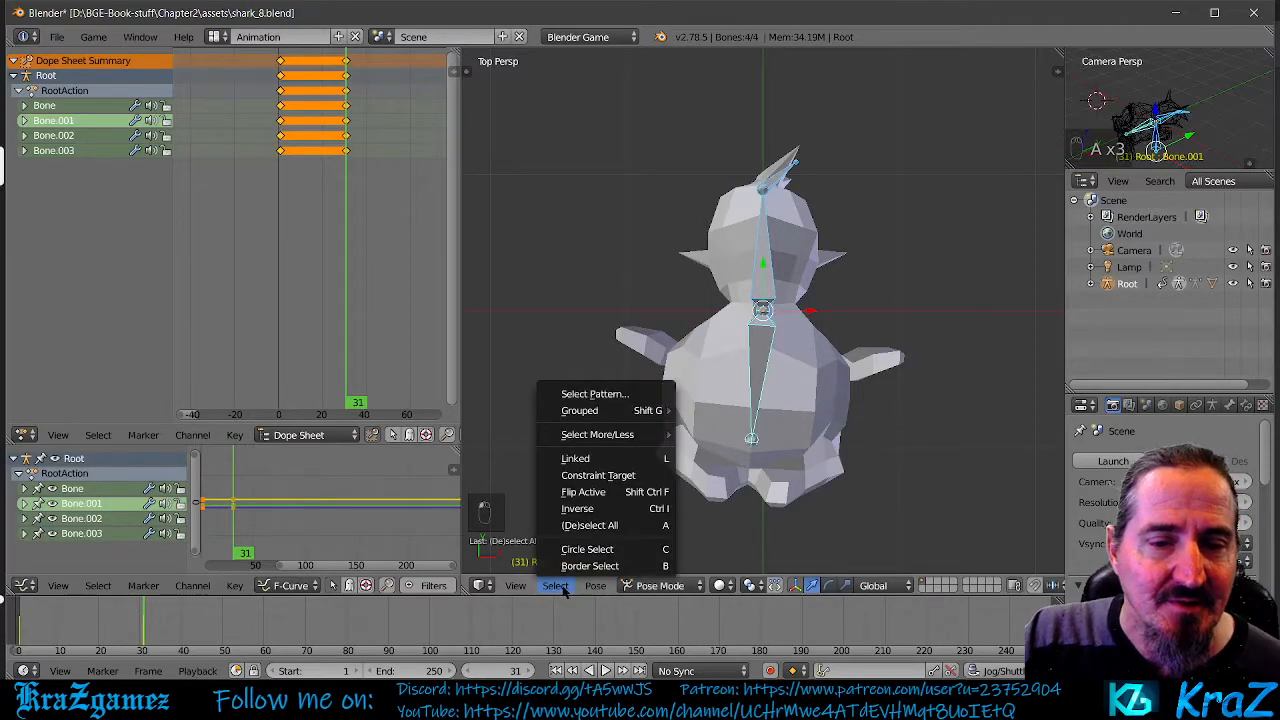
{"action": "mouse_move", "coordinate": [591, 589]}
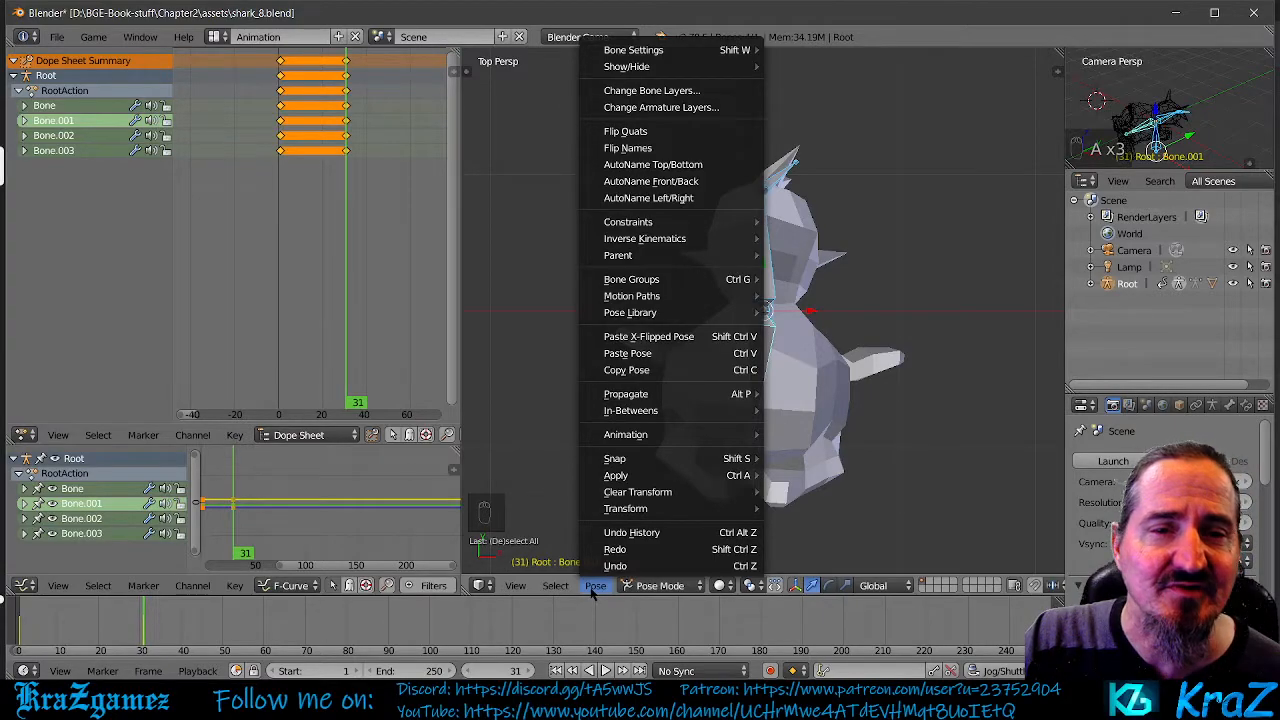
{"action": "mouse_move", "coordinate": [679, 295]}
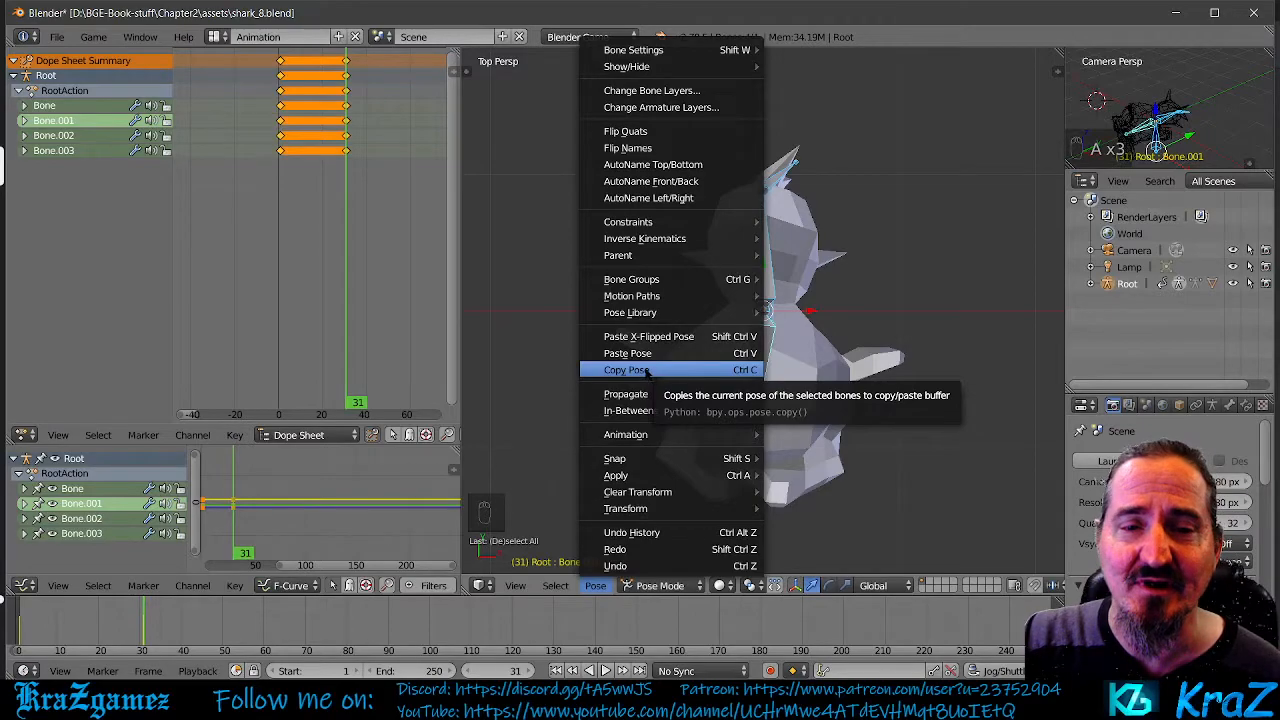
{"action": "left_click", "coordinate": [648, 370]}
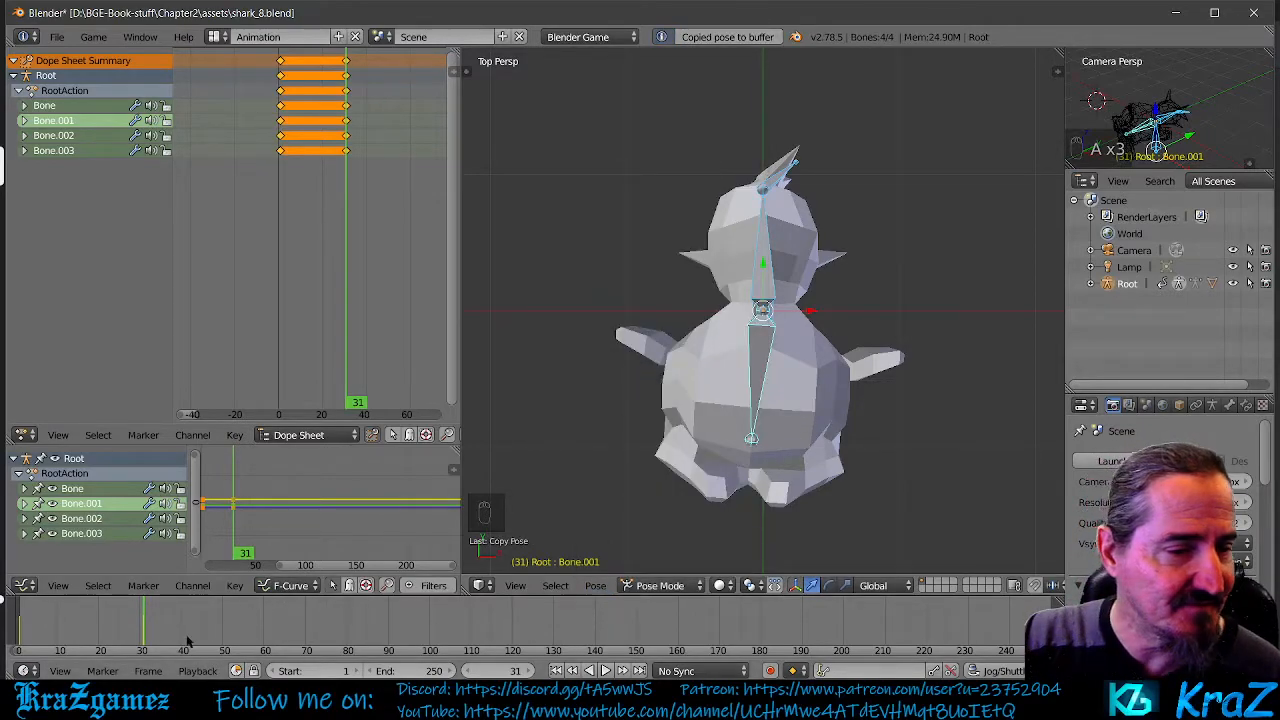
Step: Set the current frame to 15
{"action": "left_click_drag", "start_coordinate": [147, 640], "coordinate": [81, 652]}
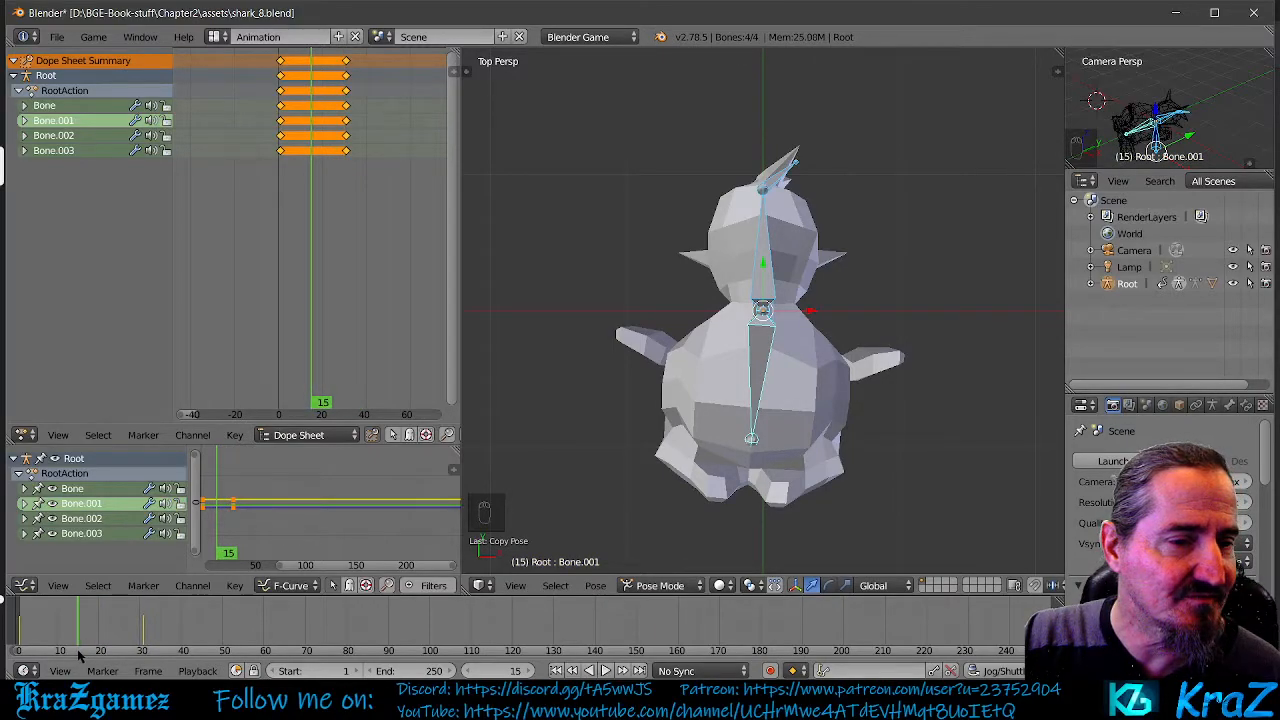
{"action": "left_click_drag", "start_coordinate": [323, 403], "coordinate": [311, 412]}
{"action": "scroll", "coordinate": [320, 520], "scroll_direction": "down", "scroll_amount": 2}
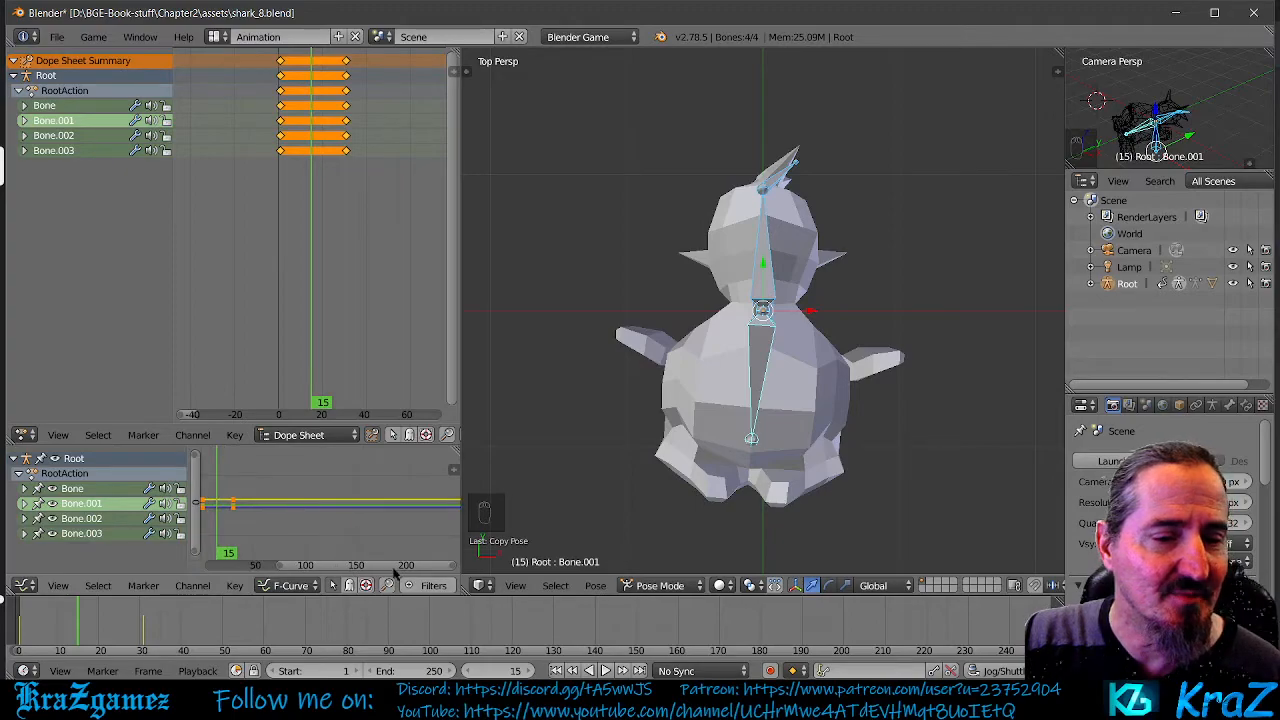
{"action": "scroll", "coordinate": [310, 565], "scroll_direction": "up", "scroll_amount": 4}
{"action": "scroll", "coordinate": [300, 565], "scroll_direction": "up", "scroll_amount": 3}
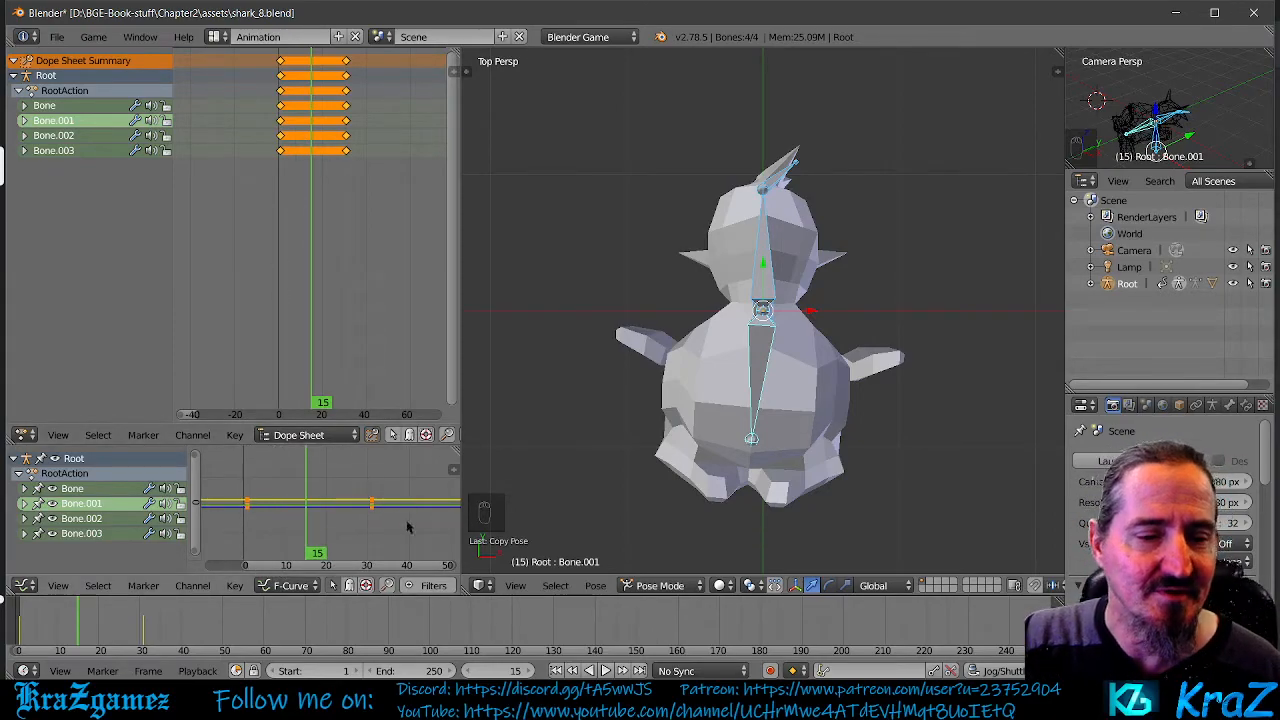
{"action": "scroll", "coordinate": [397, 657], "scroll_direction": "up", "scroll_amount": 5}
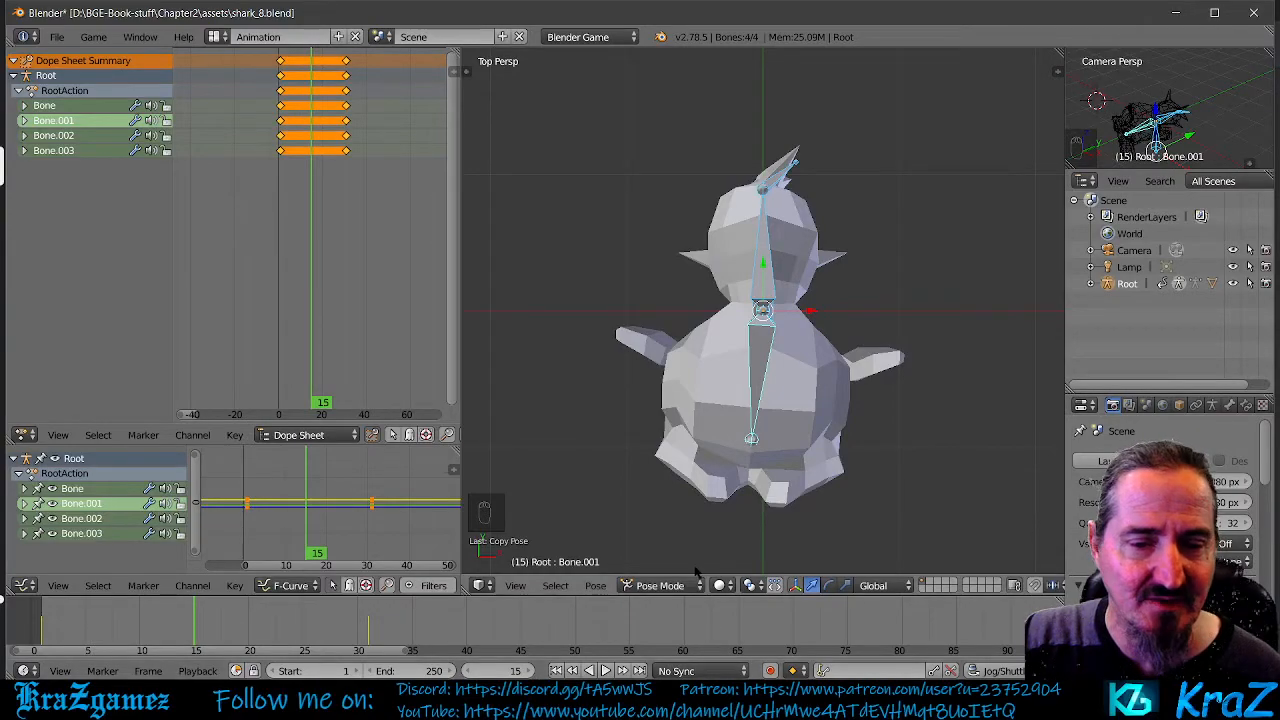
Step: Paste the copied pose X-flipped and insert a LocRot keyframe for all the bones at frame 15
{"action": "left_click", "coordinate": [593, 587]}
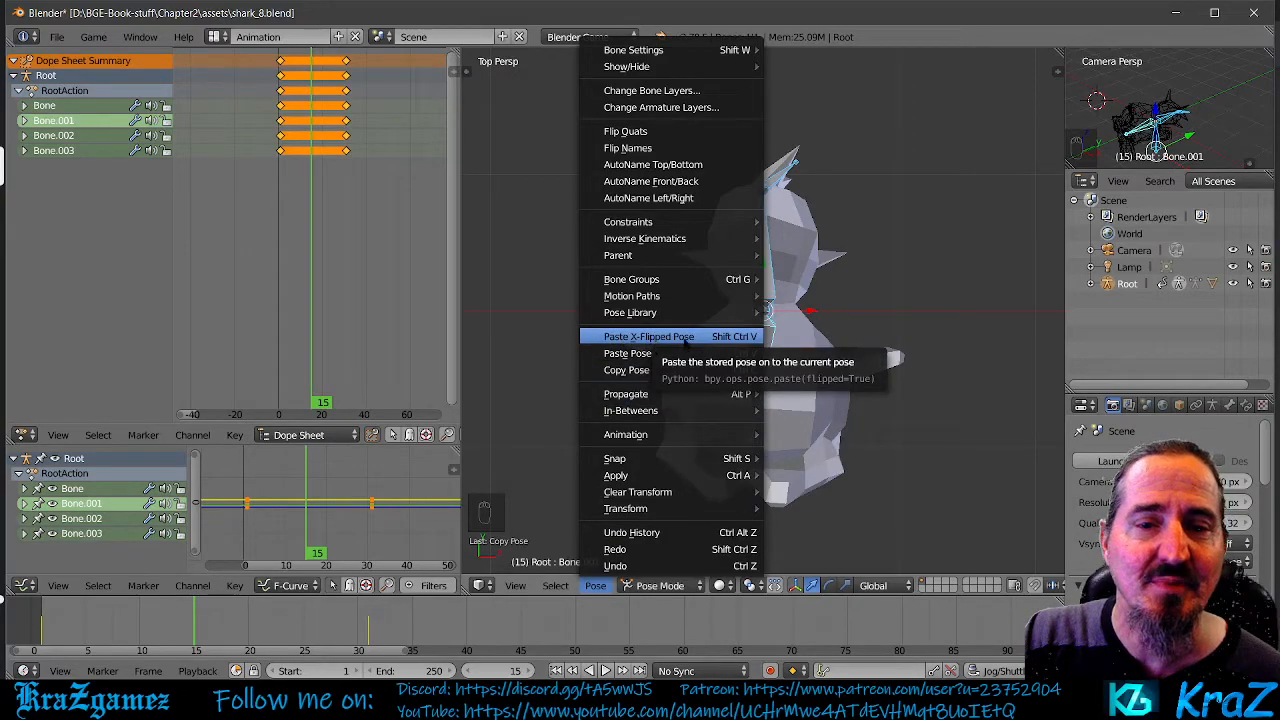
{"action": "left_click", "coordinate": [687, 338]}
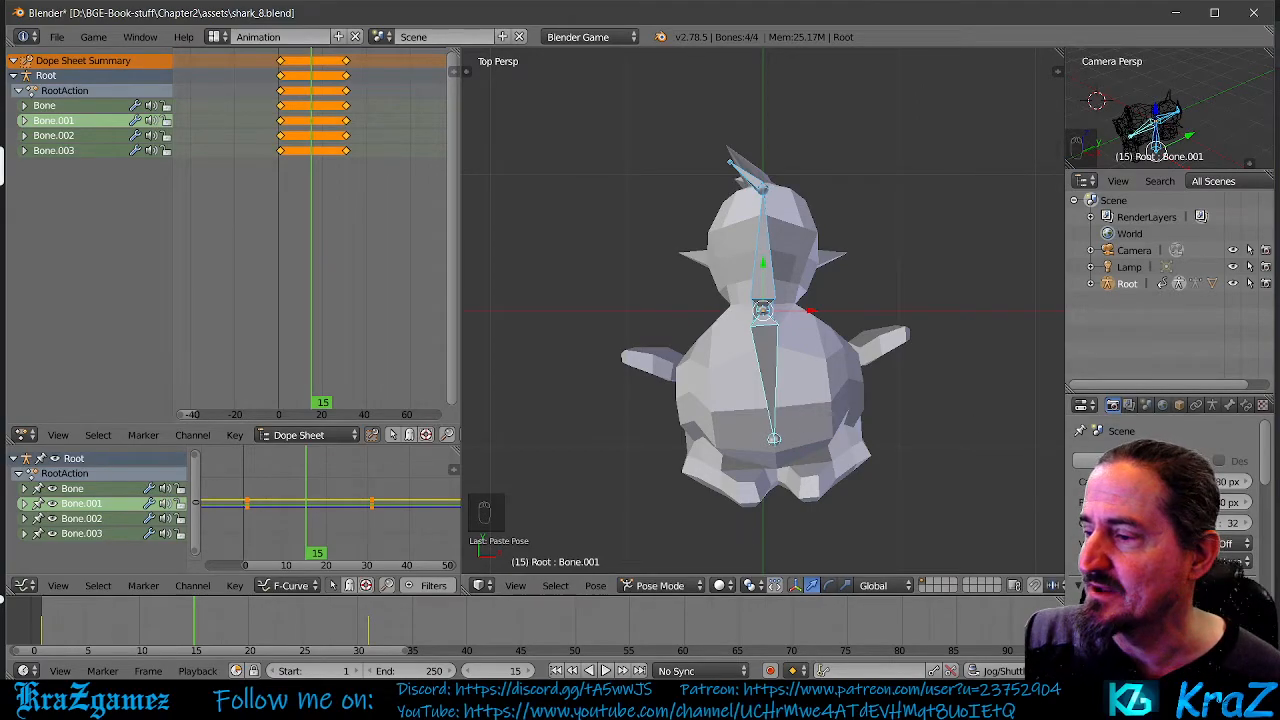
{"action": "key", "text": "i"}
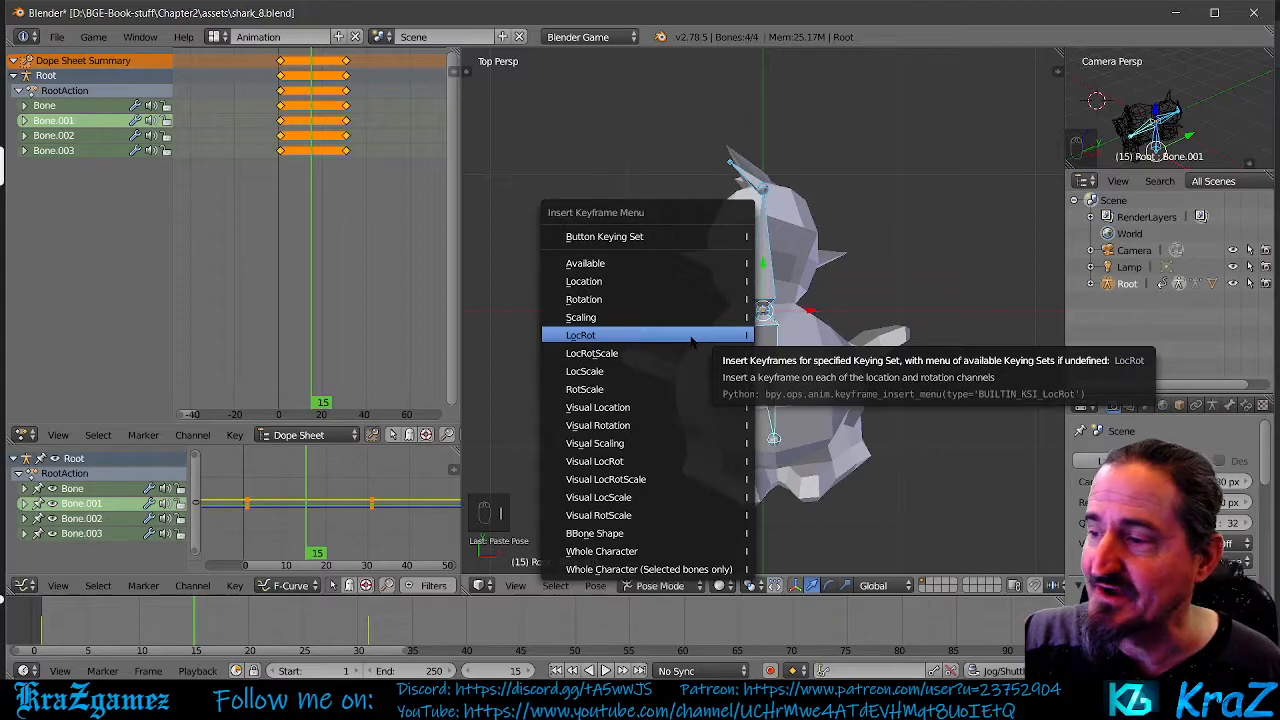
{"action": "left_click", "coordinate": [691, 338]}
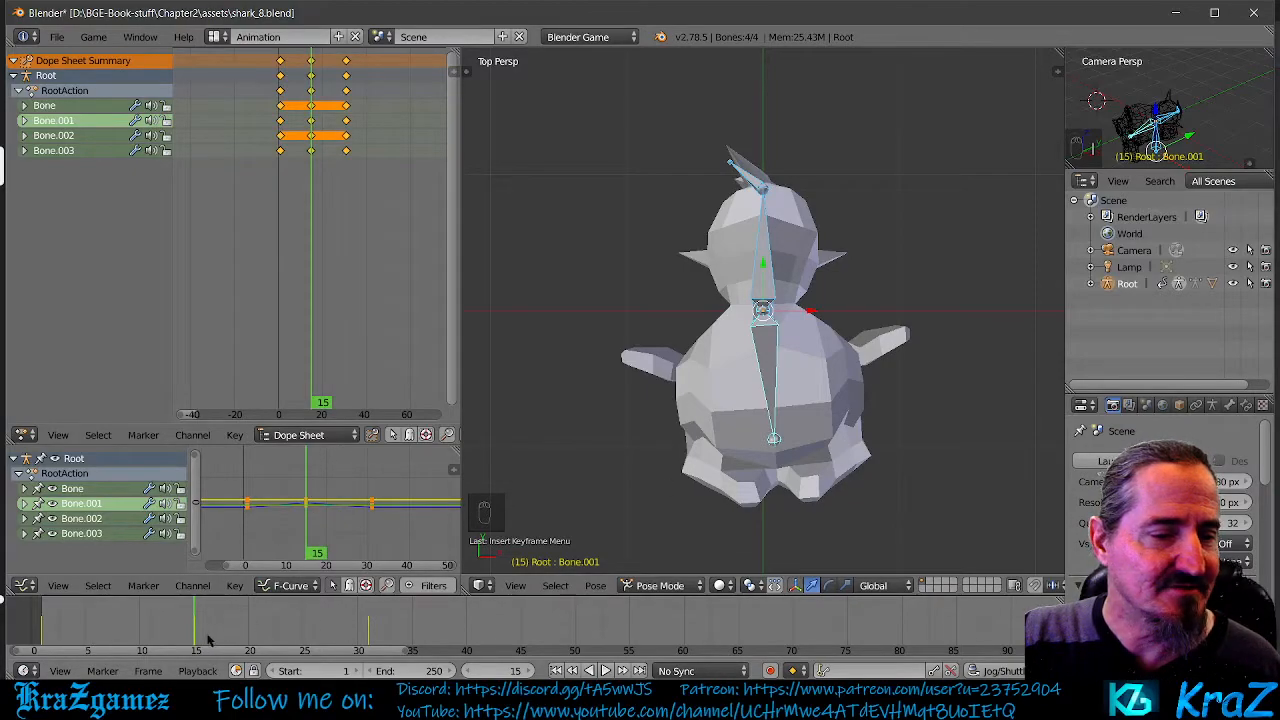
Step: Return to frame 1 and set the animation's end frame to 31
{"action": "left_click_drag", "start_coordinate": [198, 640], "coordinate": [40, 628]}
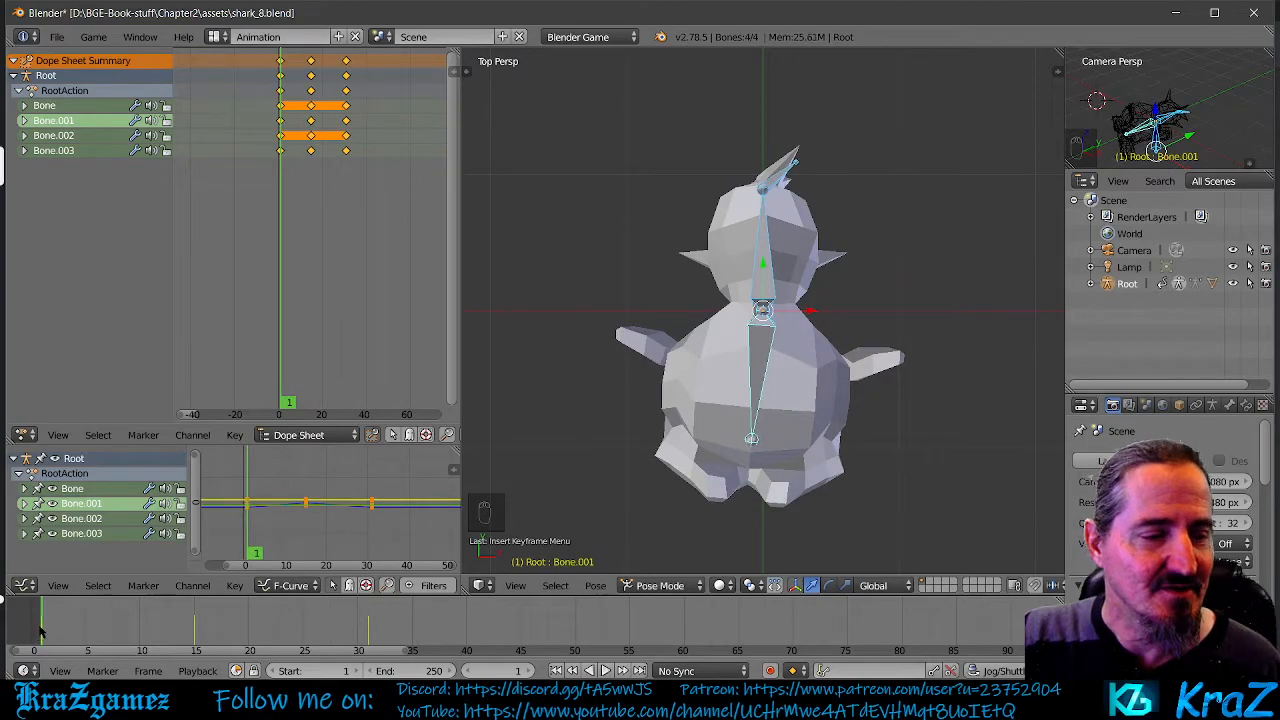
{"action": "left_click", "coordinate": [412, 670]}
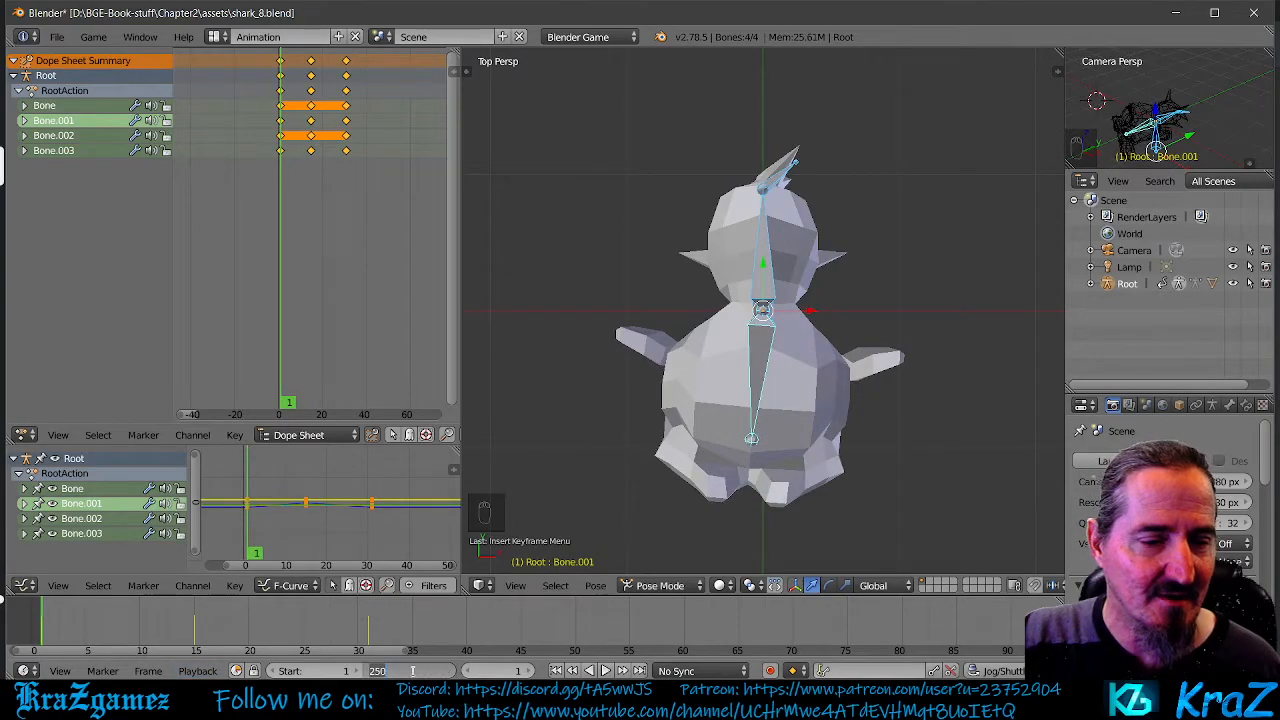
{"action": "type", "text": "31"}
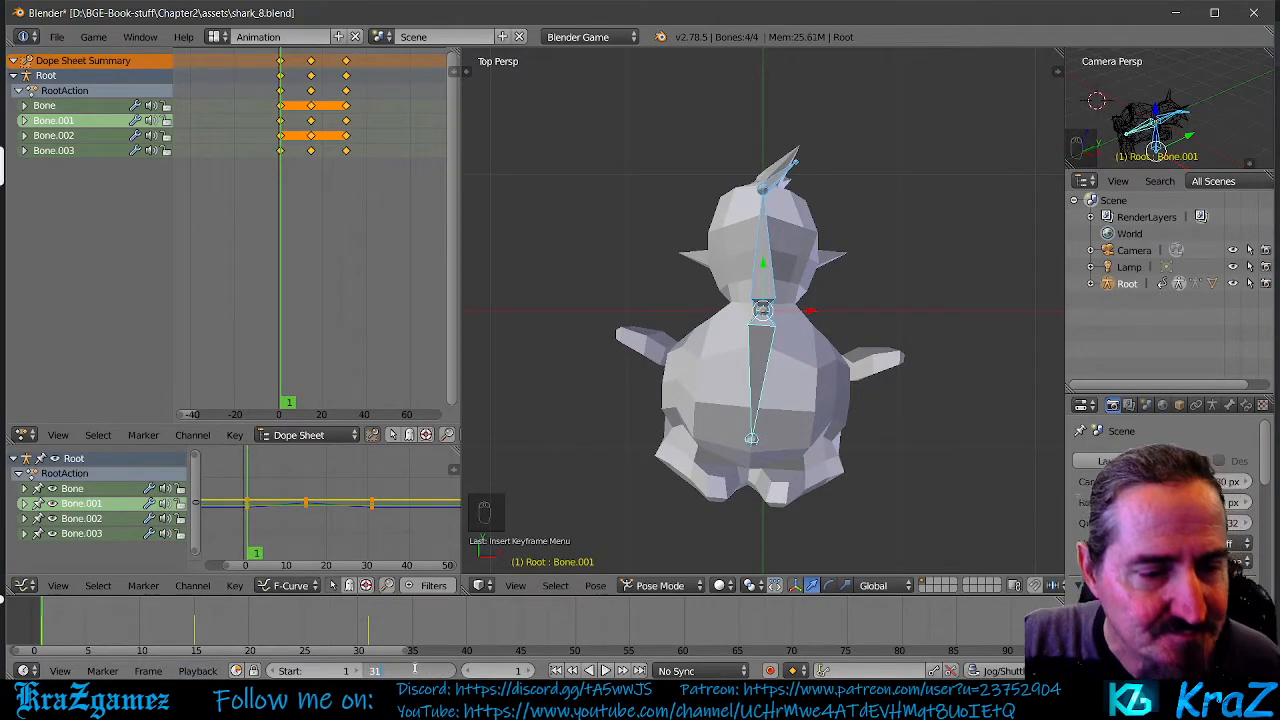
{"action": "key", "text": "Return"}
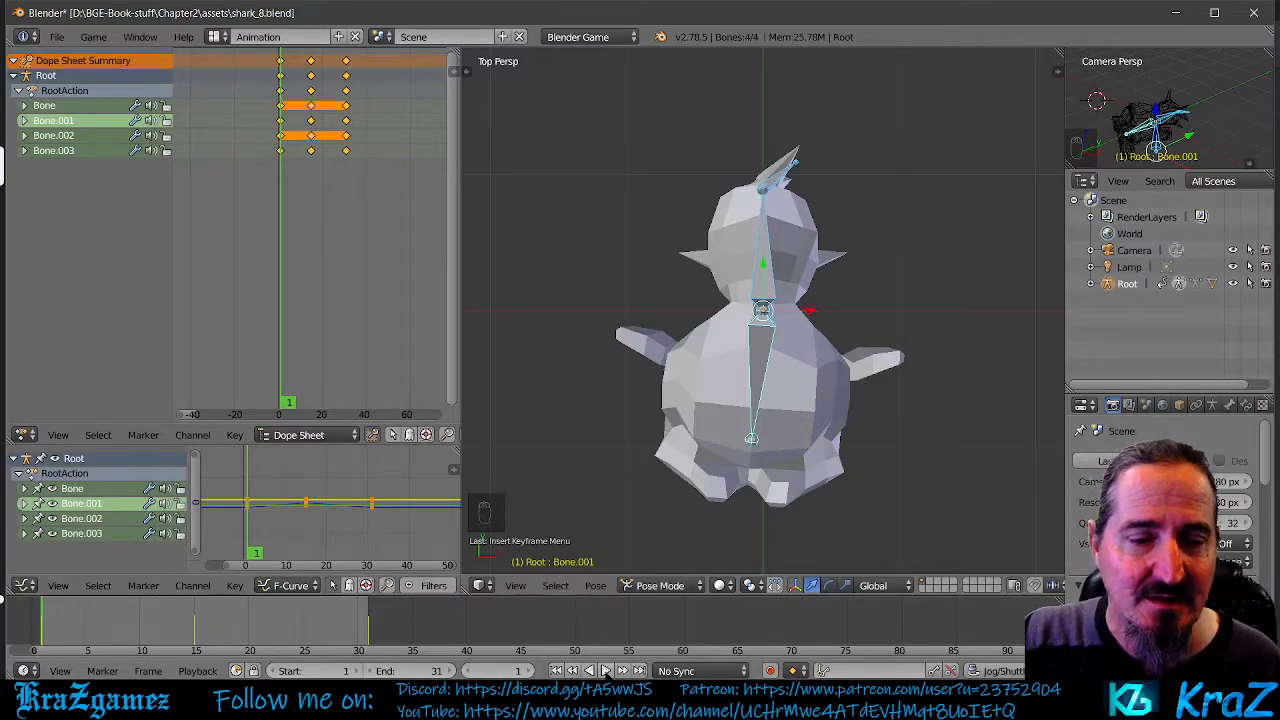
Step: Play back the swimming cycle, stop it, and return to the first frame
{"action": "left_click", "coordinate": [604, 671]}
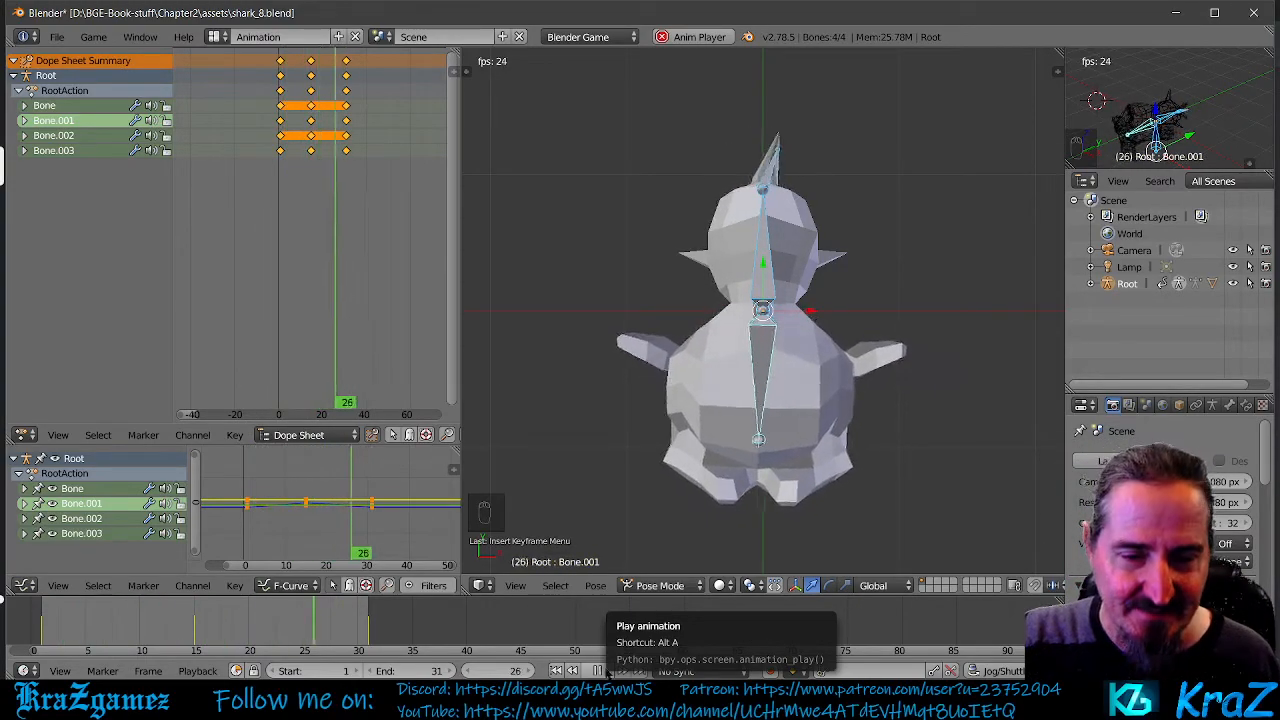
{"action": "left_click", "coordinate": [606, 672]}
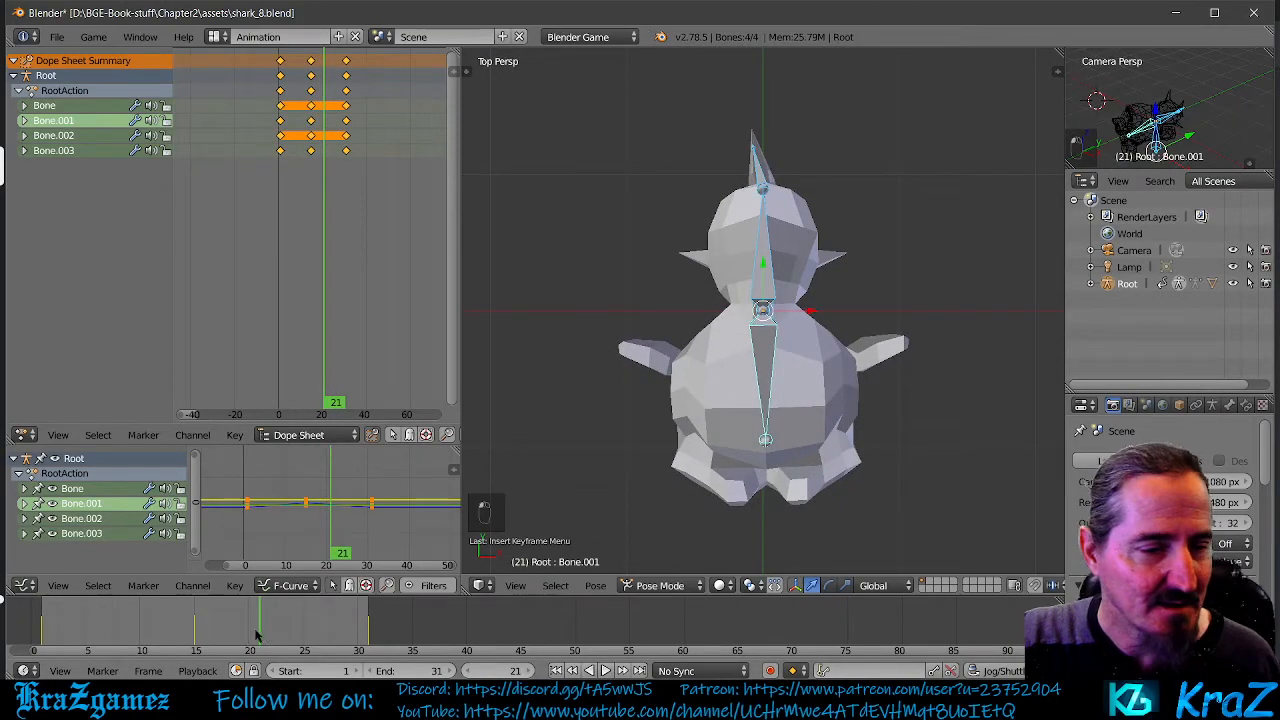
{"action": "left_click", "coordinate": [557, 671]}
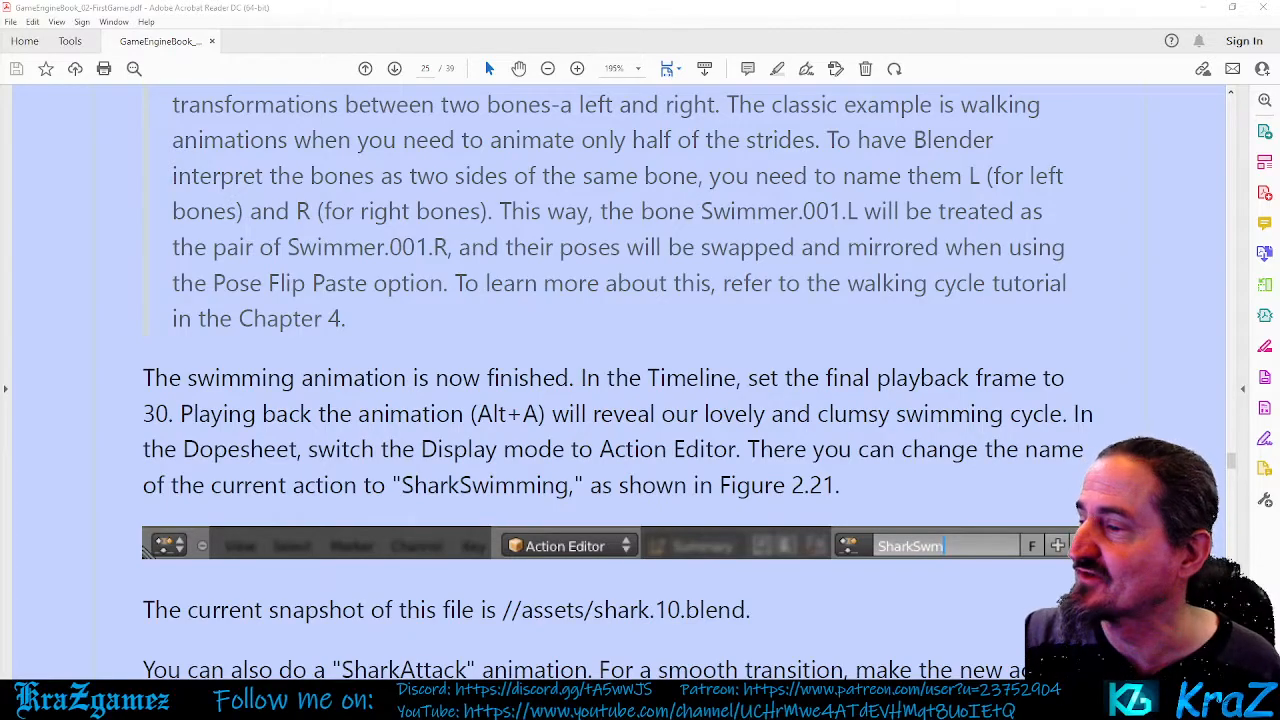
Step: Return to Blender from the PDF book and change the Dope Sheet's mode to Action Editor
{"action": "left_click", "coordinate": [245, 550]}
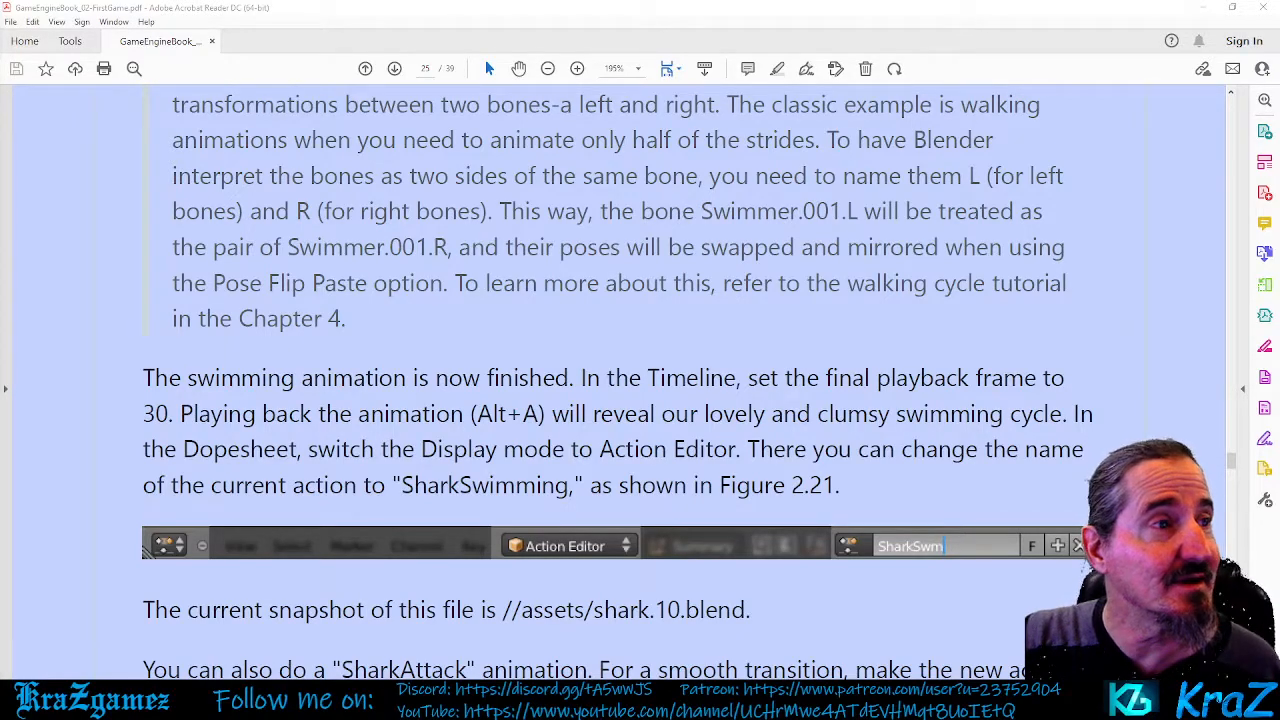
{"action": "key", "text": "alt+Tab"}
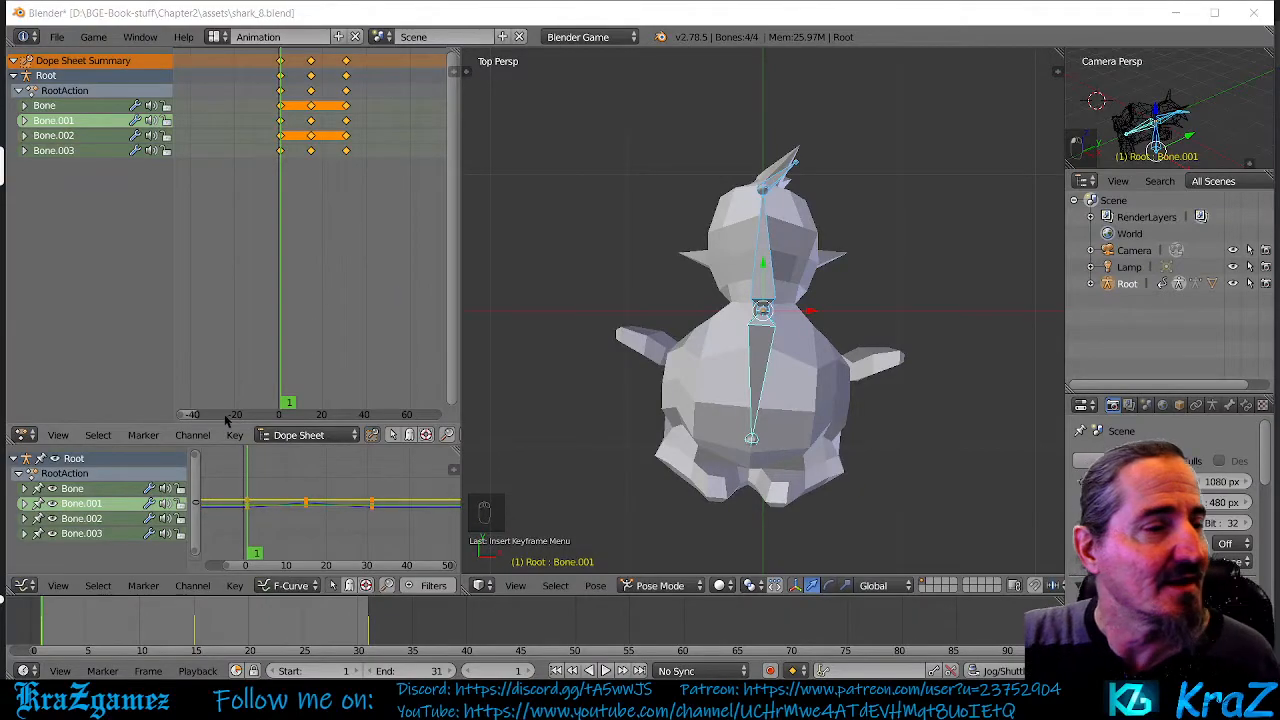
{"action": "left_click", "coordinate": [303, 440]}
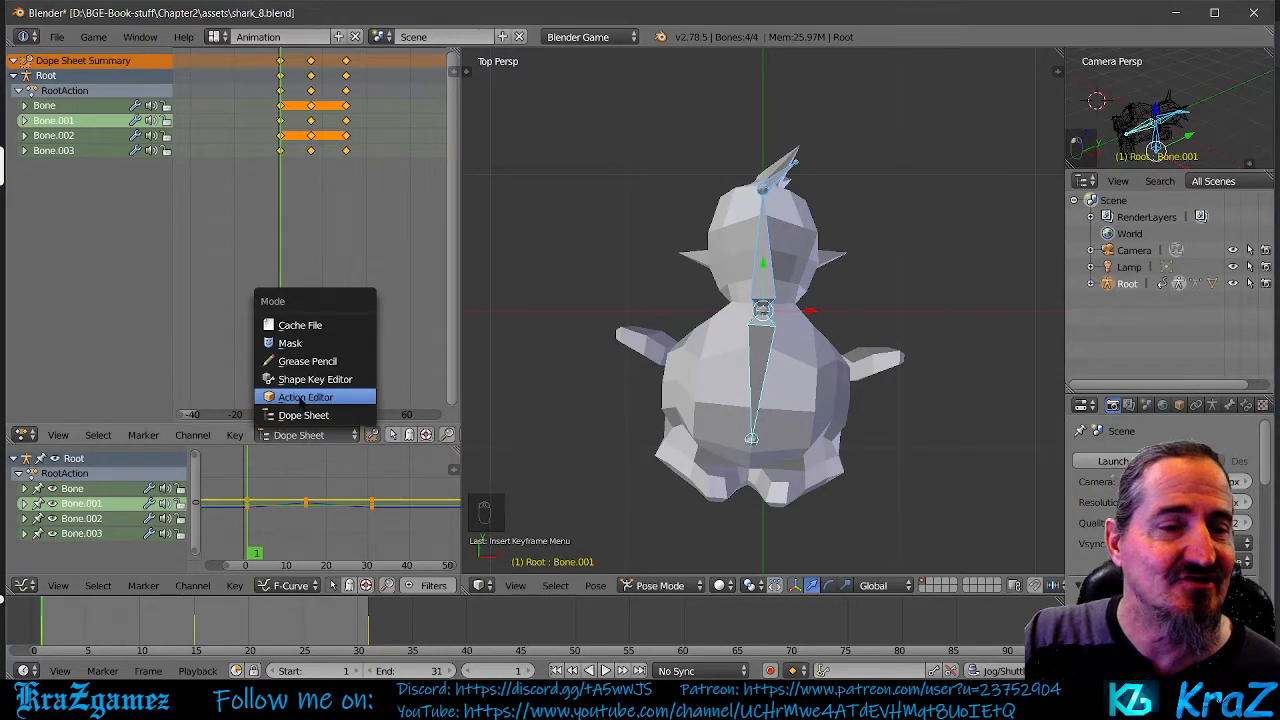
{"action": "left_click", "coordinate": [300, 398]}
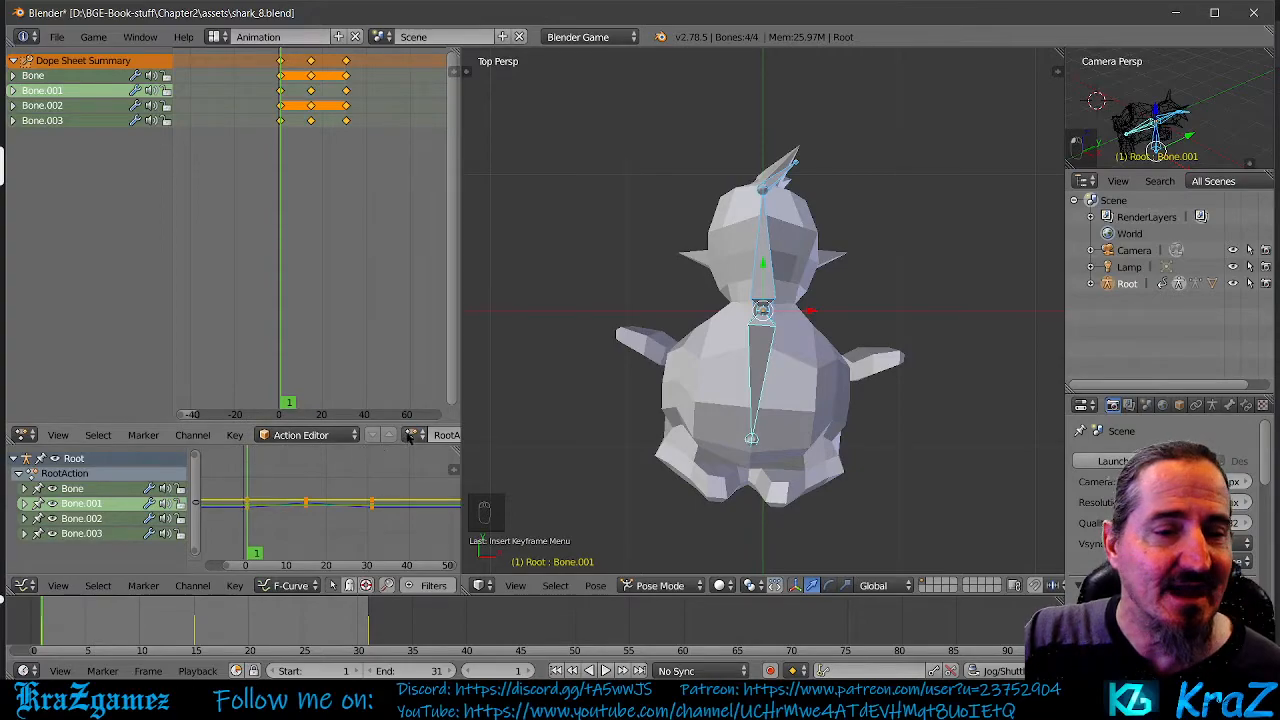
Step: Rename the armature's current action, RootAction, as SharkSwimming
{"action": "scroll", "coordinate": [340, 437], "scroll_direction": "down", "scroll_amount": 5}
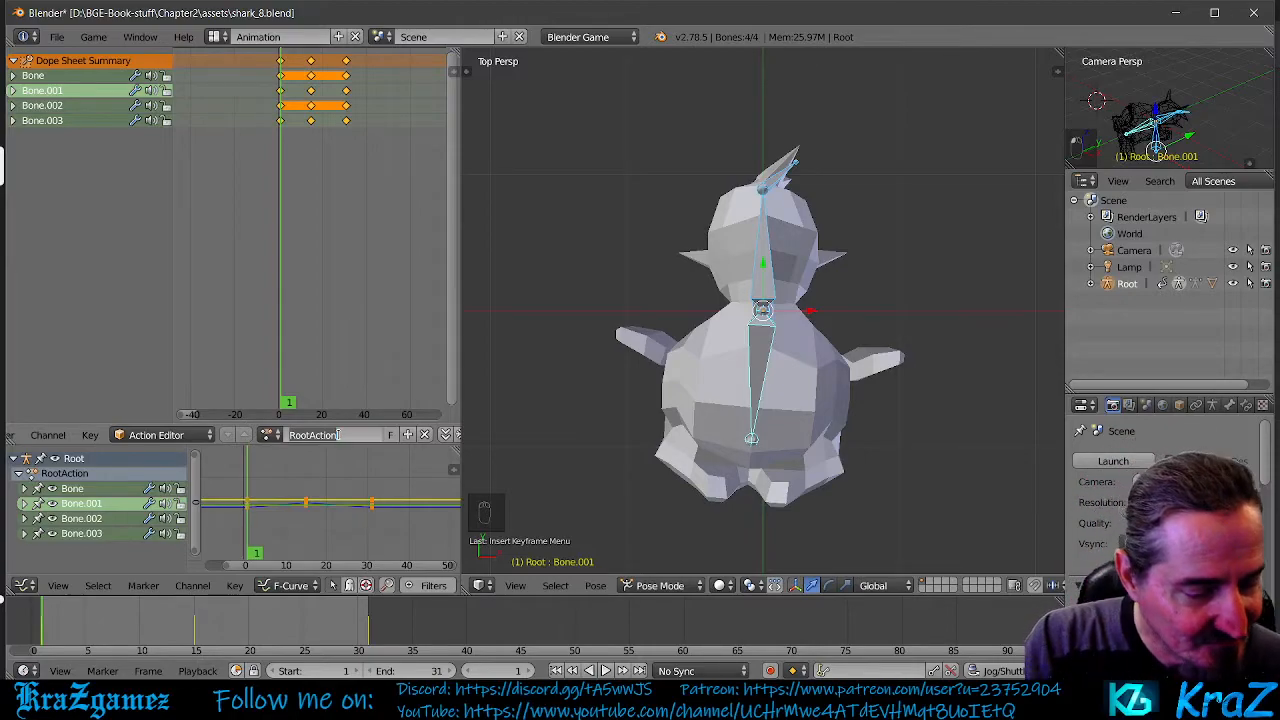
{"action": "left_click", "coordinate": [338, 435]}
{"action": "type", "text": "Shark"}
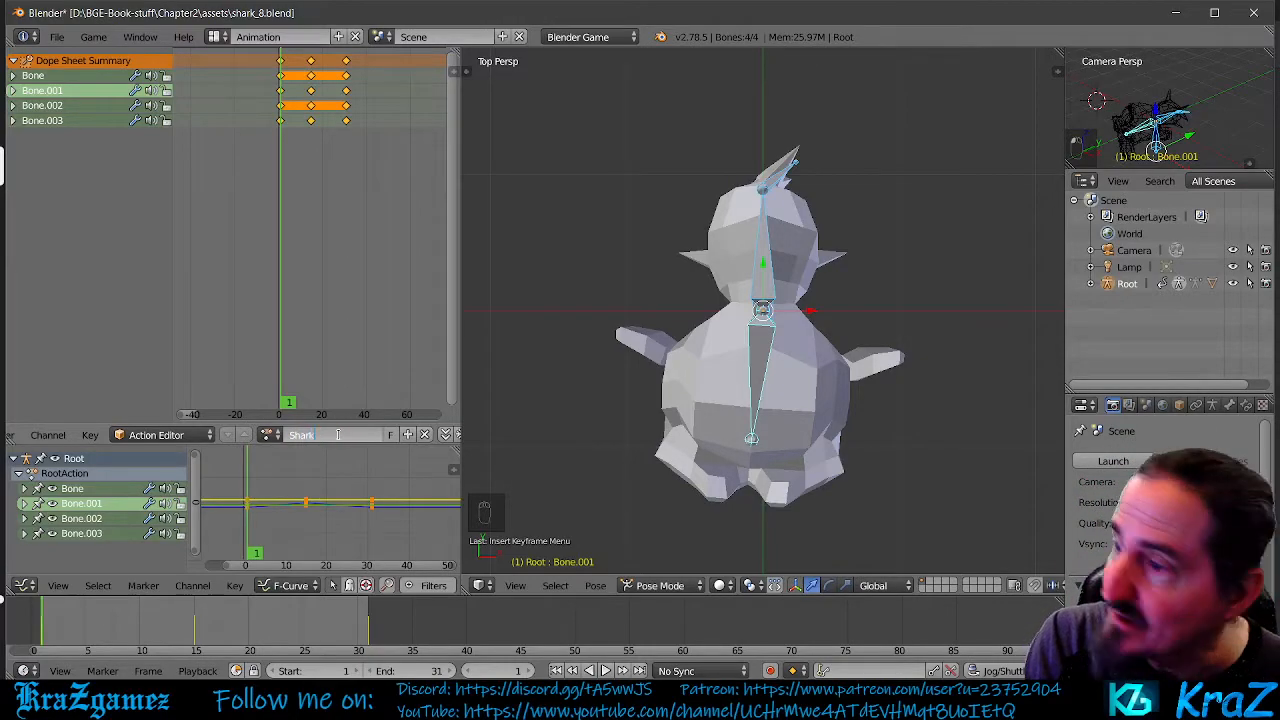
{"action": "type", "text": "Swi"}
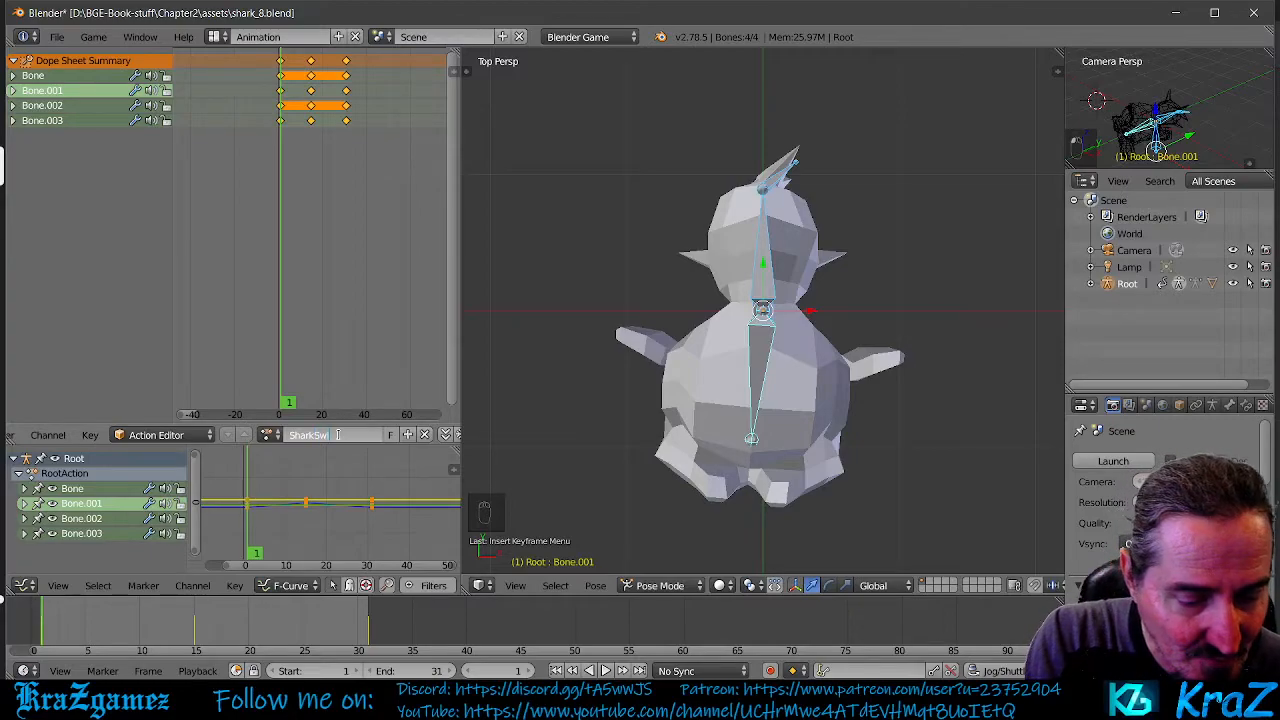
{"action": "type", "text": "mming"}
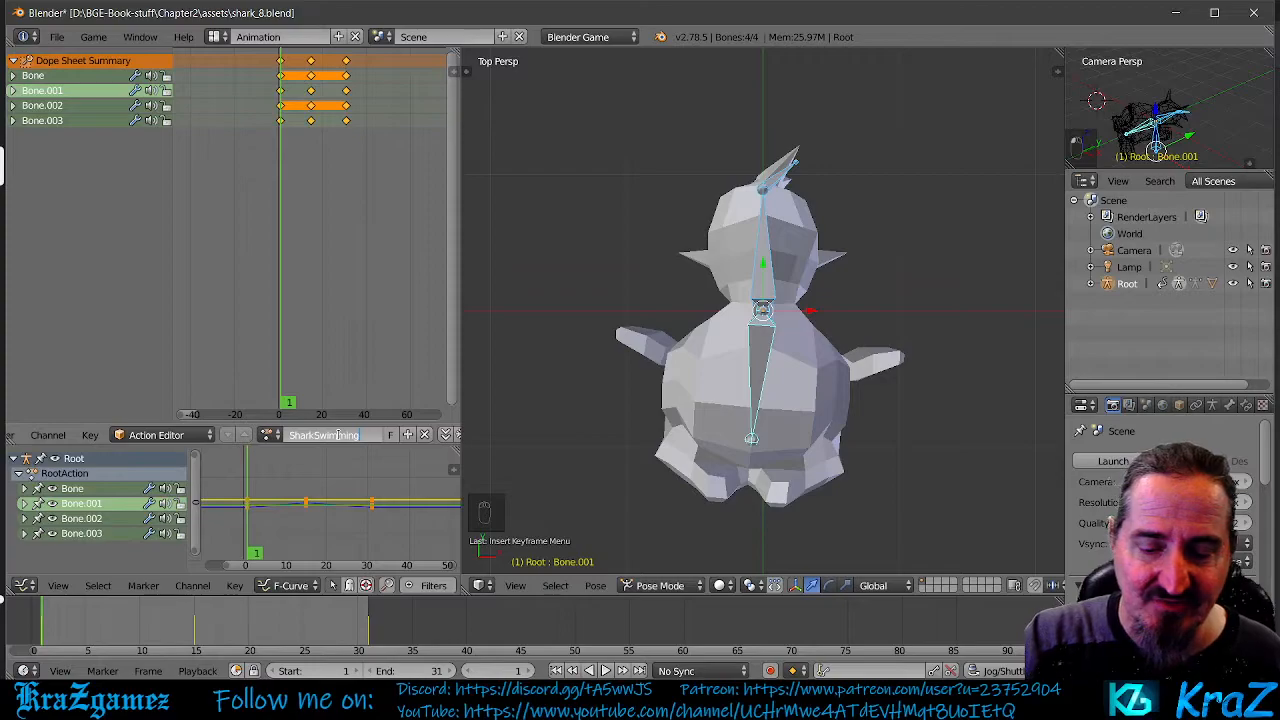
{"action": "key", "text": "Return"}
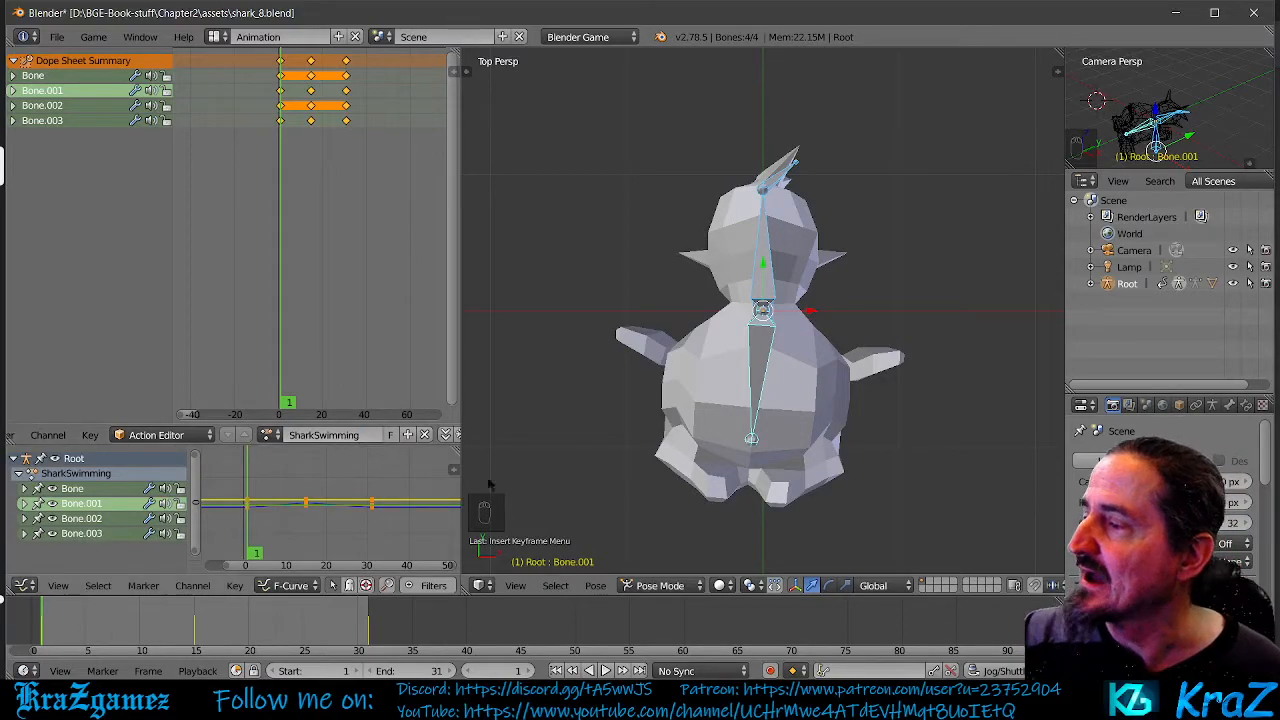